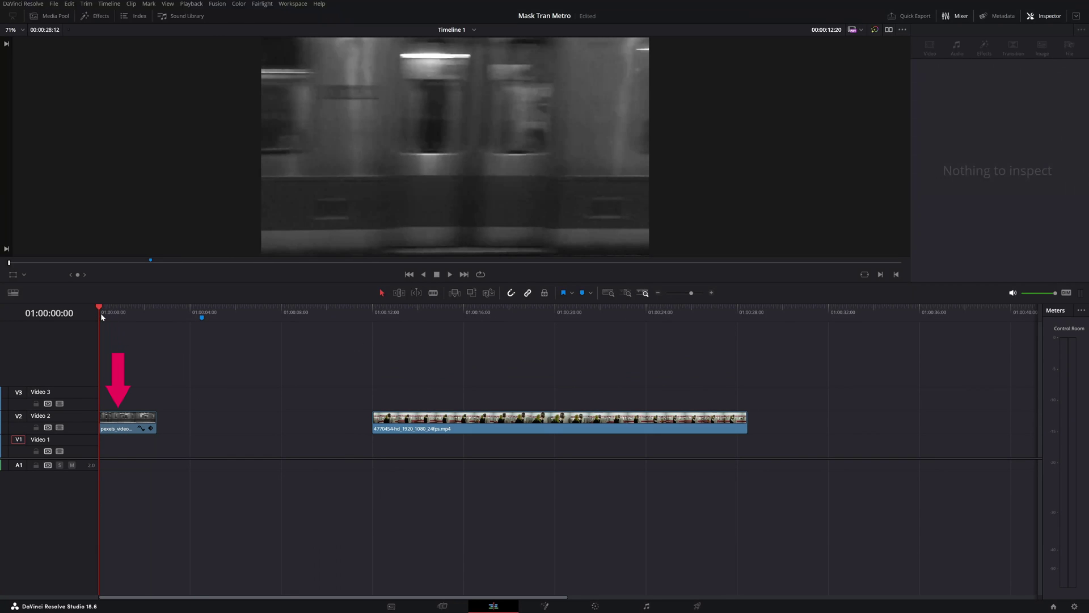
Play back the metro clip and the couple-at-train clip to review them.
key("space")
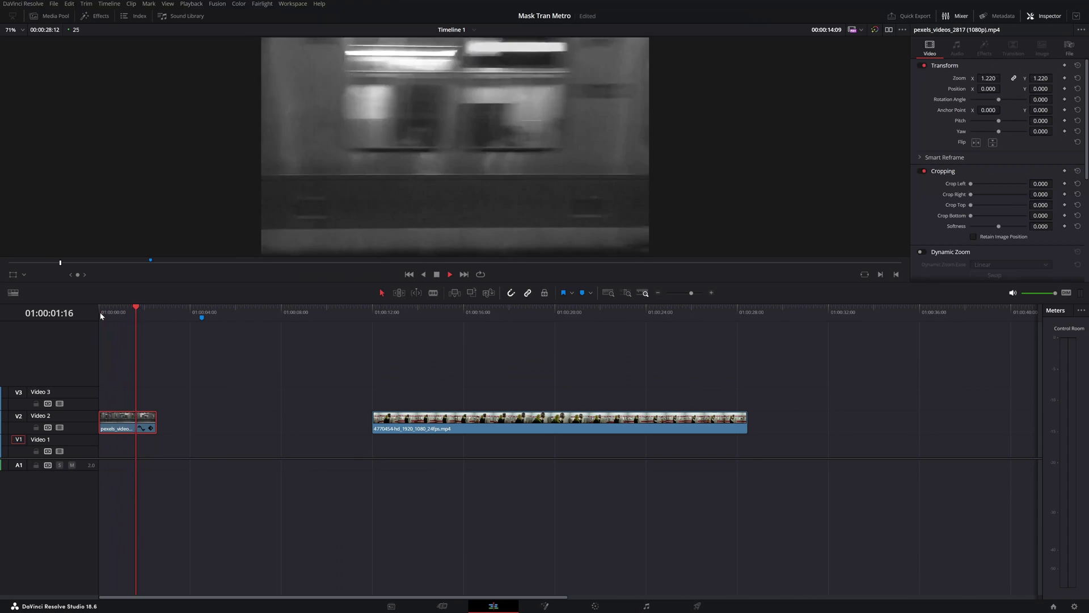
key("space")
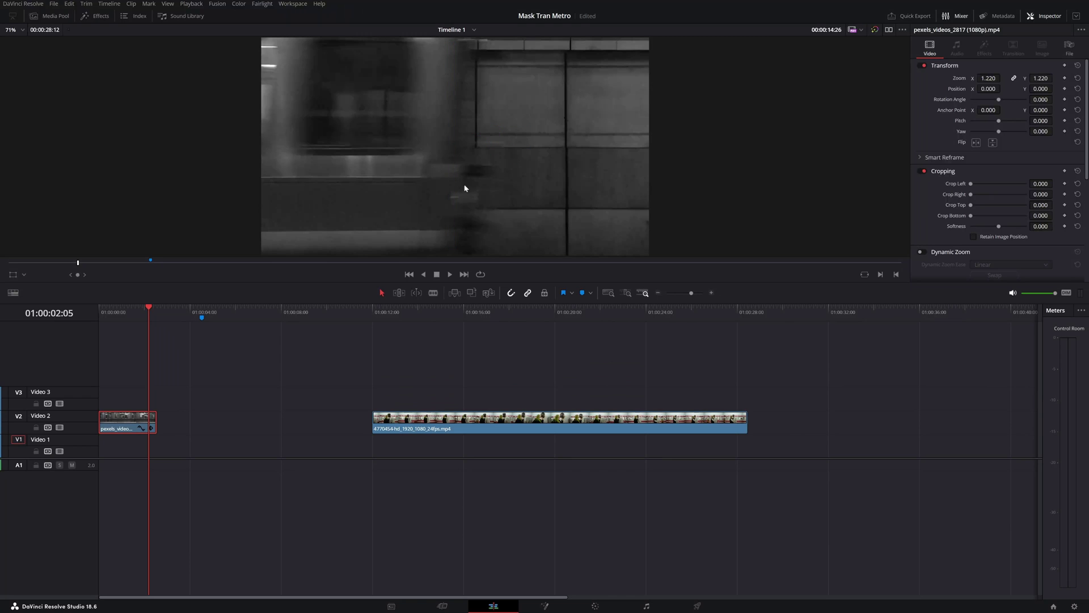
left_click(367, 315)
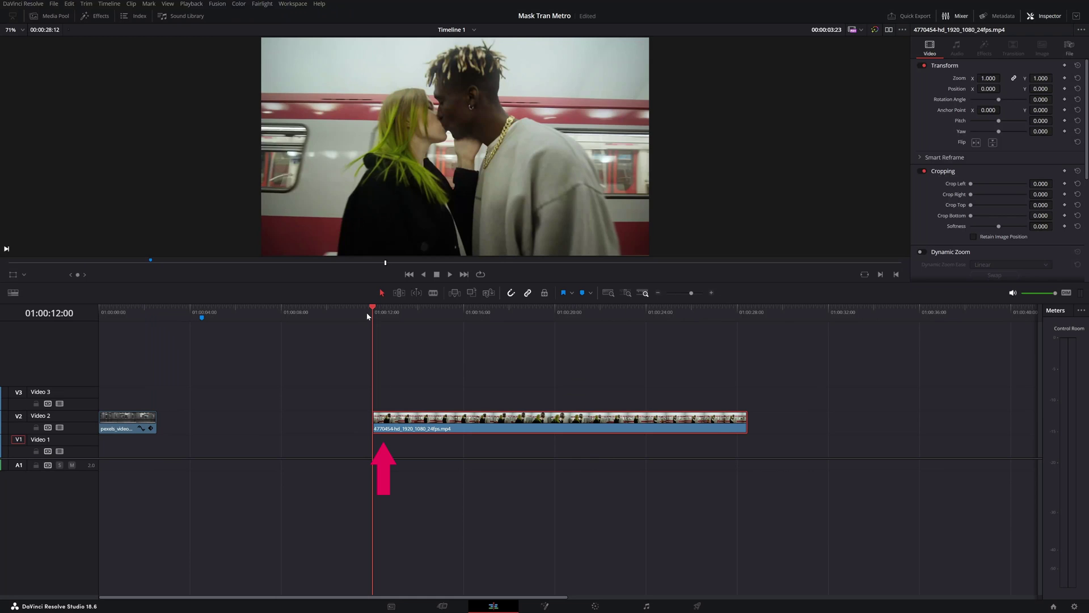
key("space")
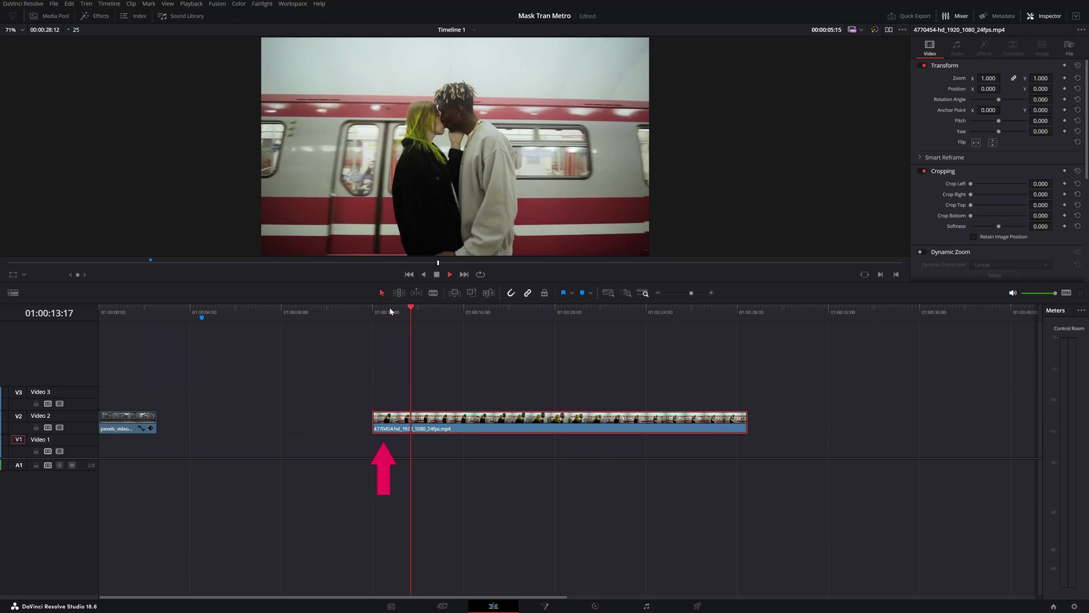
left_click(160, 316)
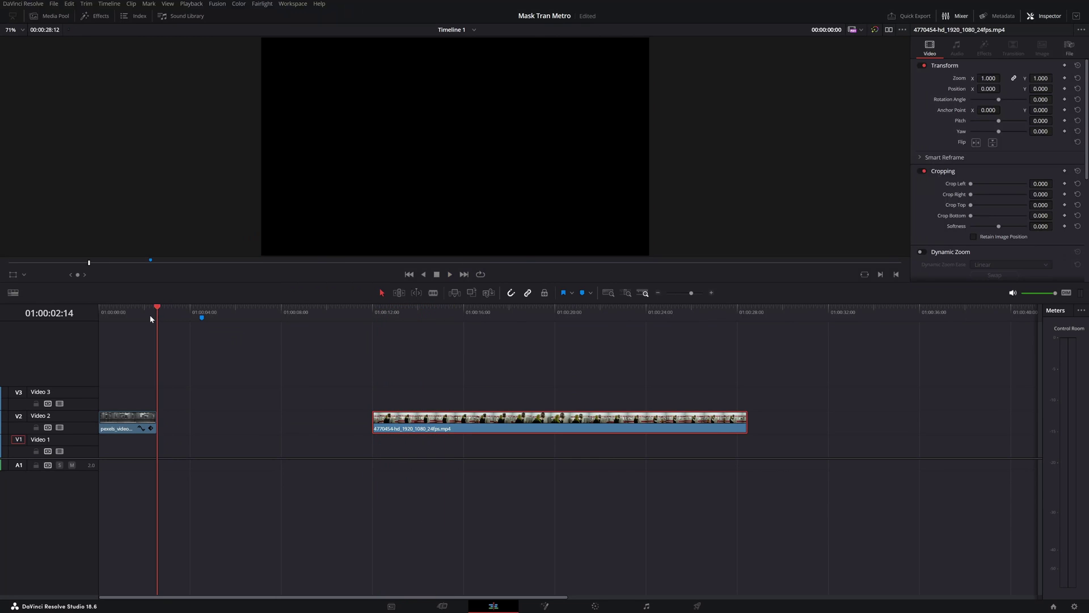
left_click(141, 317)
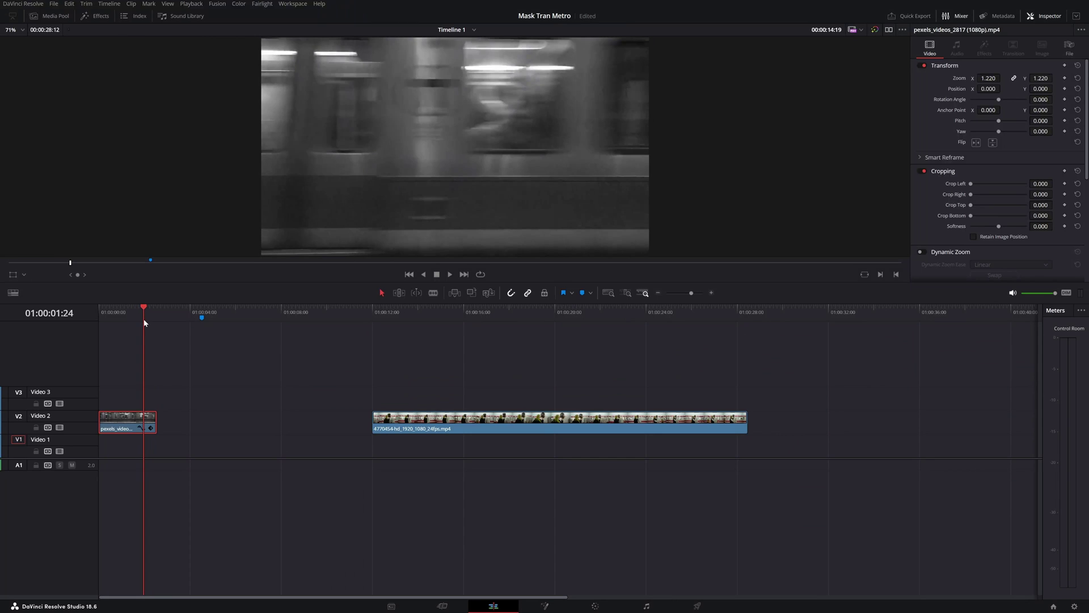
left_click_drag(144, 322, 141, 319)
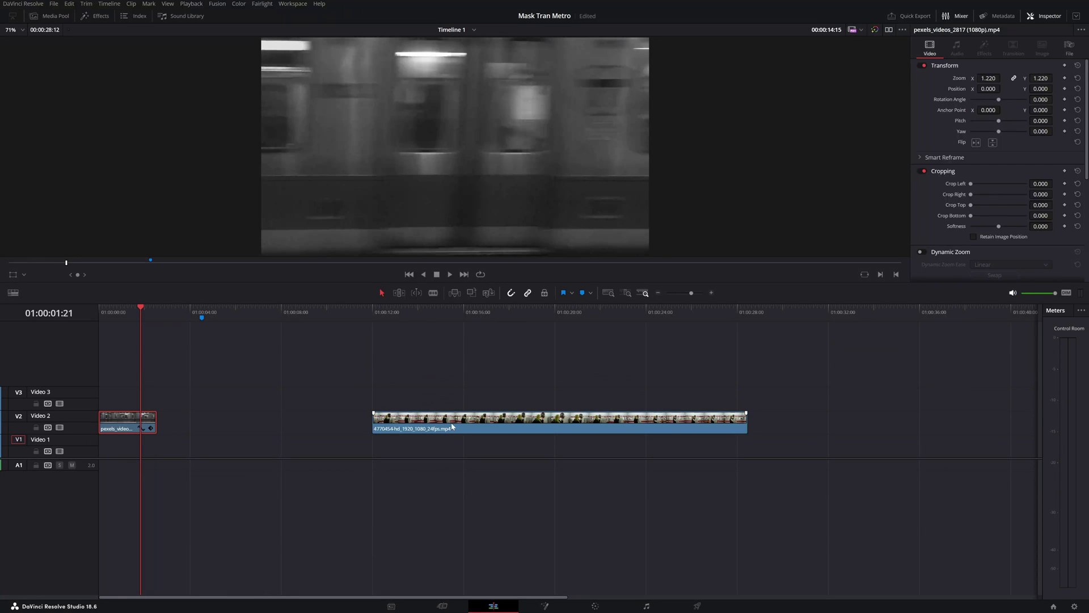
Move the couple clip onto Video 1, starting near 01:00:02:00 under the metro clip's tail.
left_click_drag(452, 427, 218, 454)
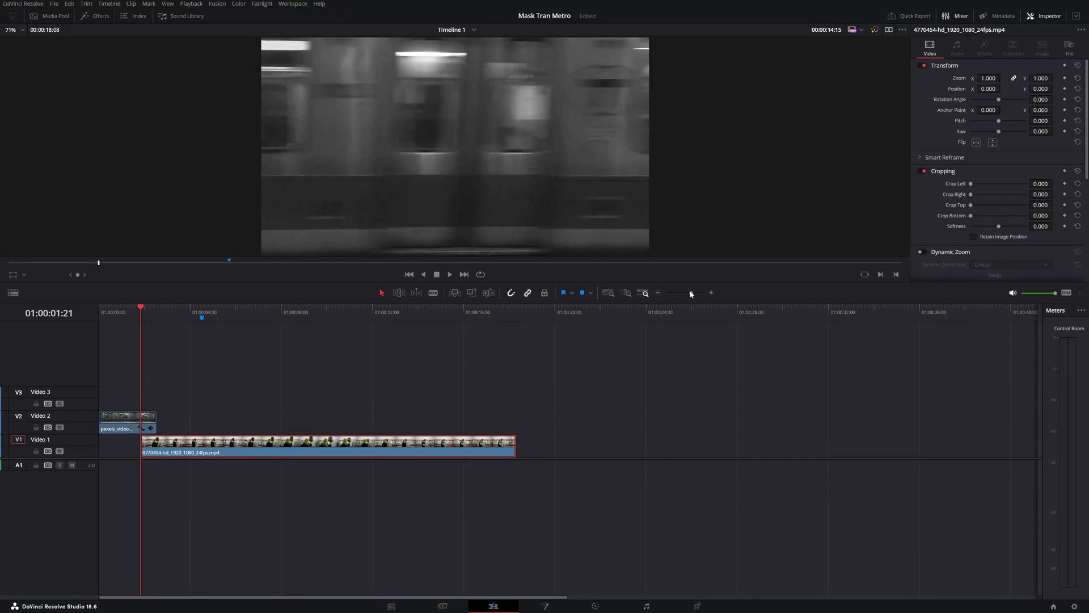
left_click_drag(691, 293, 699, 294)
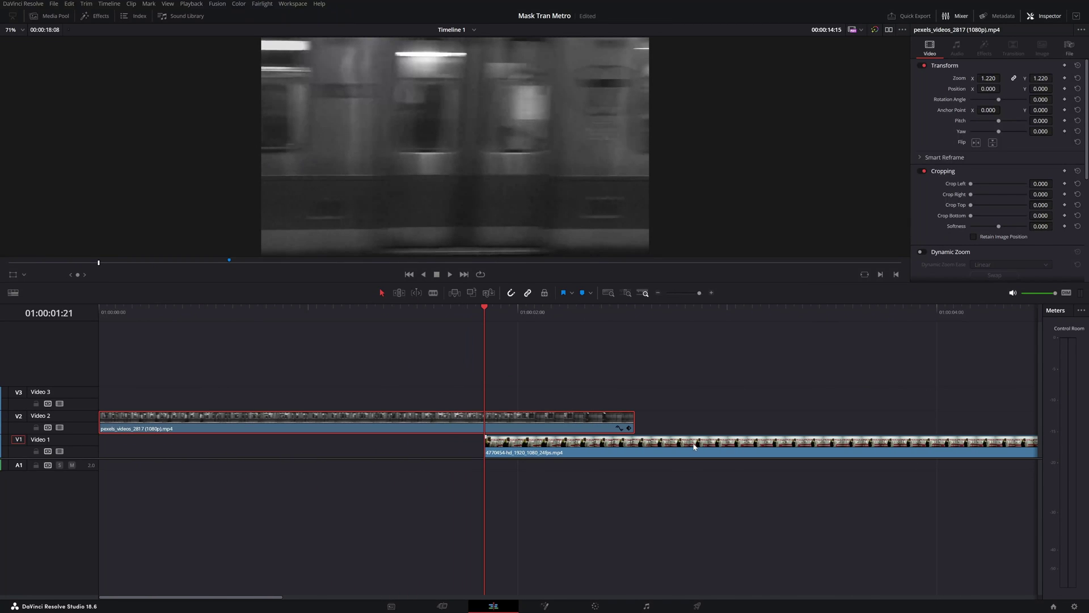
left_click_drag(694, 446, 733, 453)
left_click(499, 312)
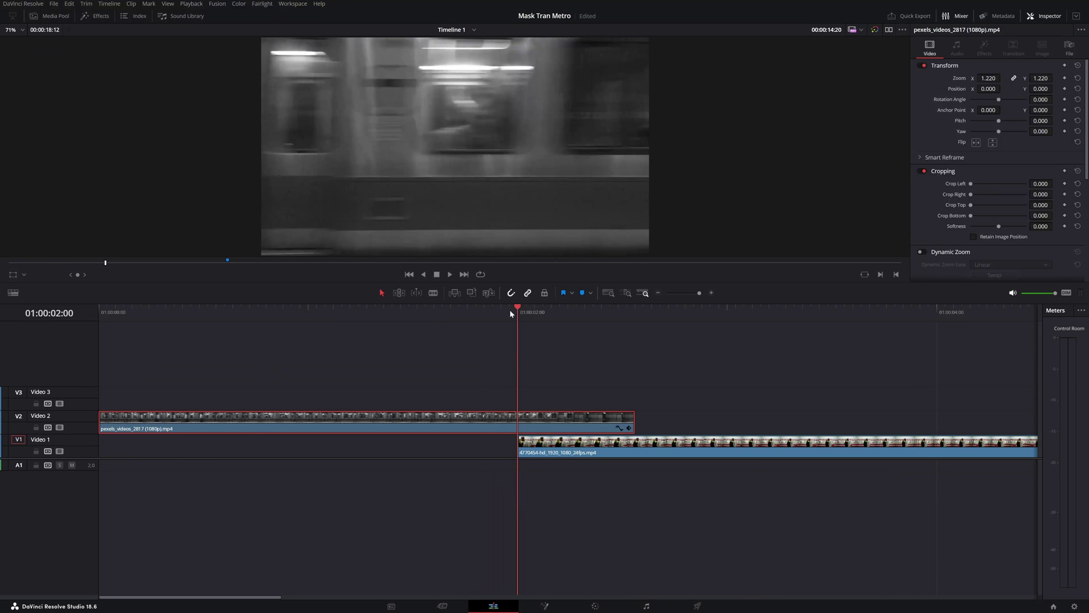
left_click_drag(516, 309, 539, 308)
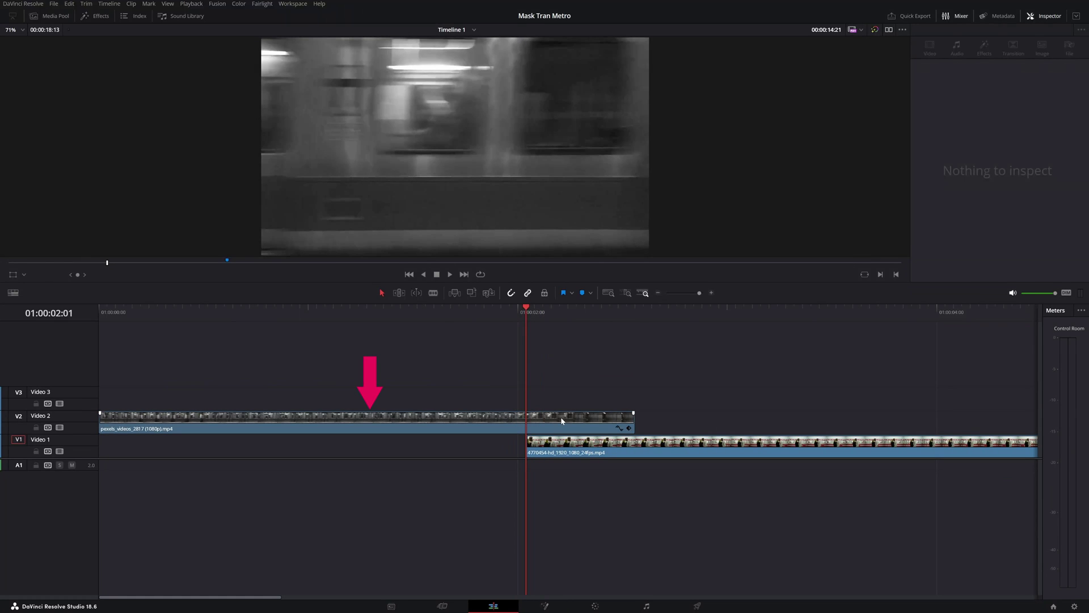
left_click(562, 420)
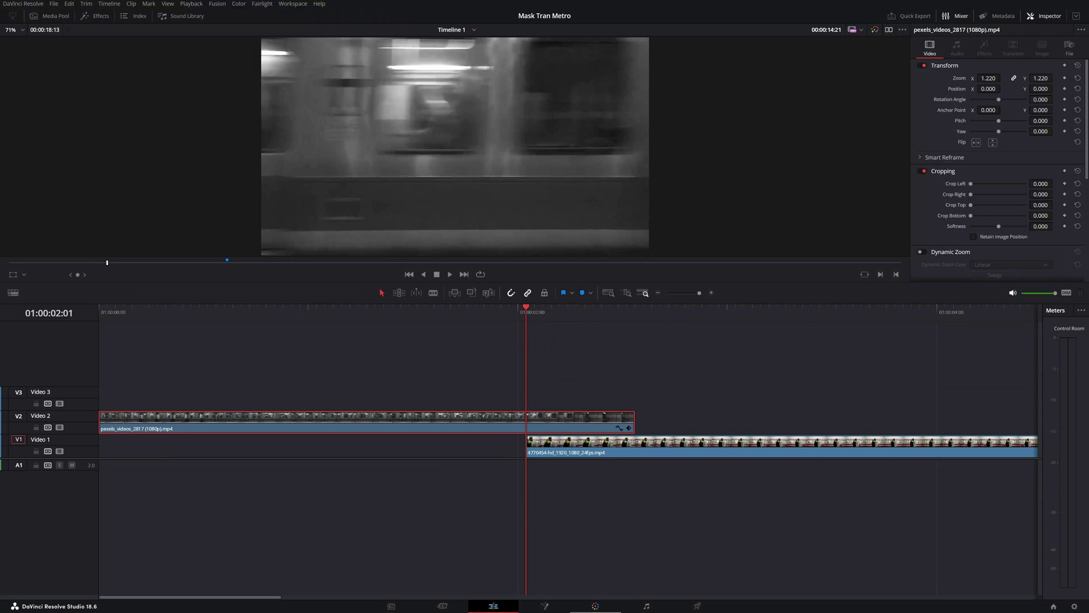
On the Color page, add an alpha output to the metro clip's node graph, fed from node 01.
left_click(594, 606)
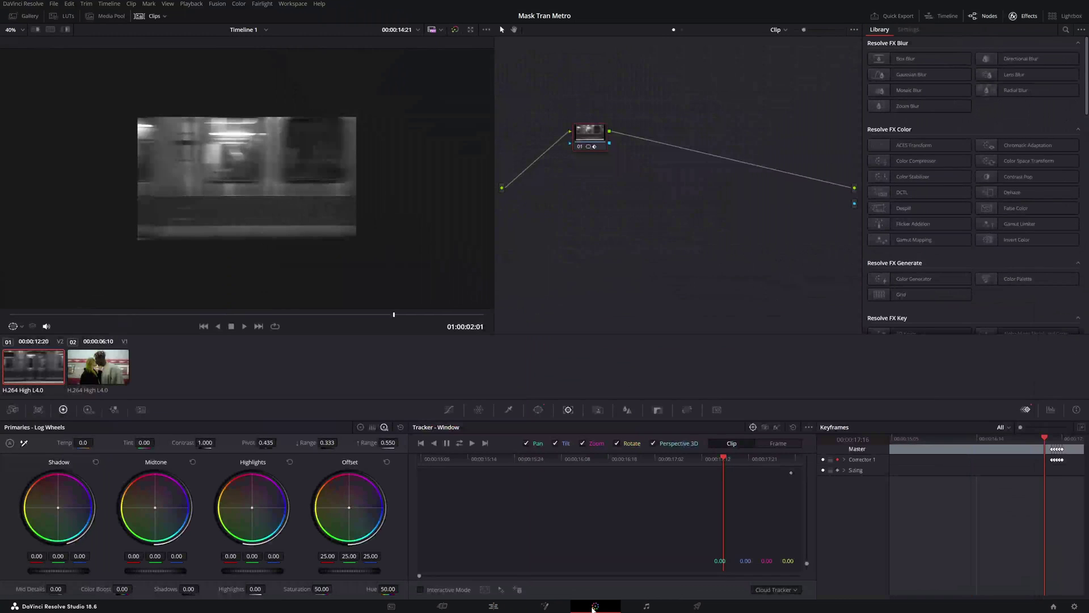
right_click(677, 183)
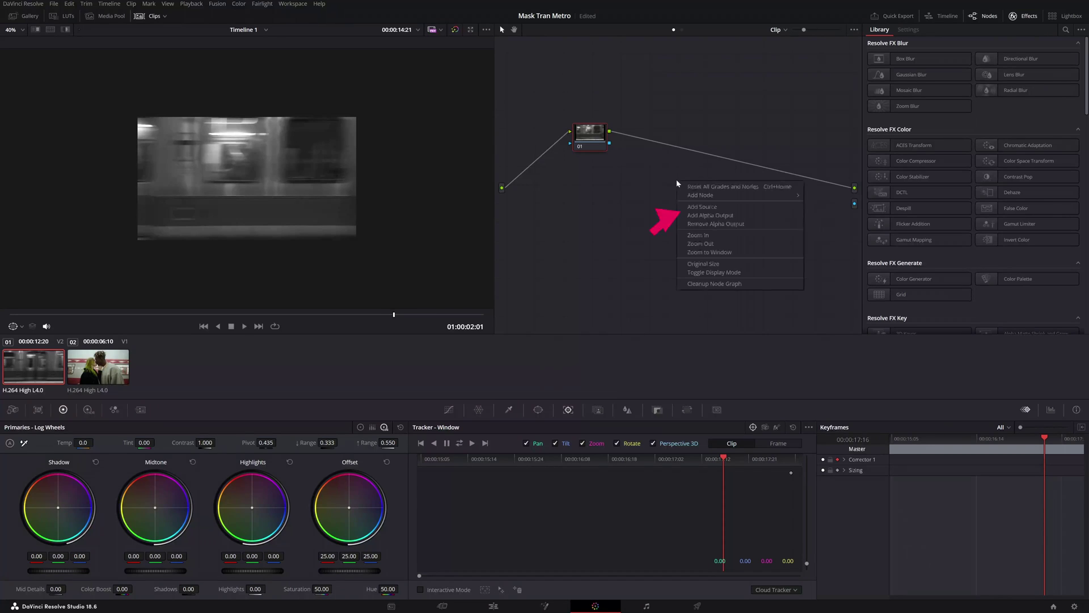
left_click(691, 216)
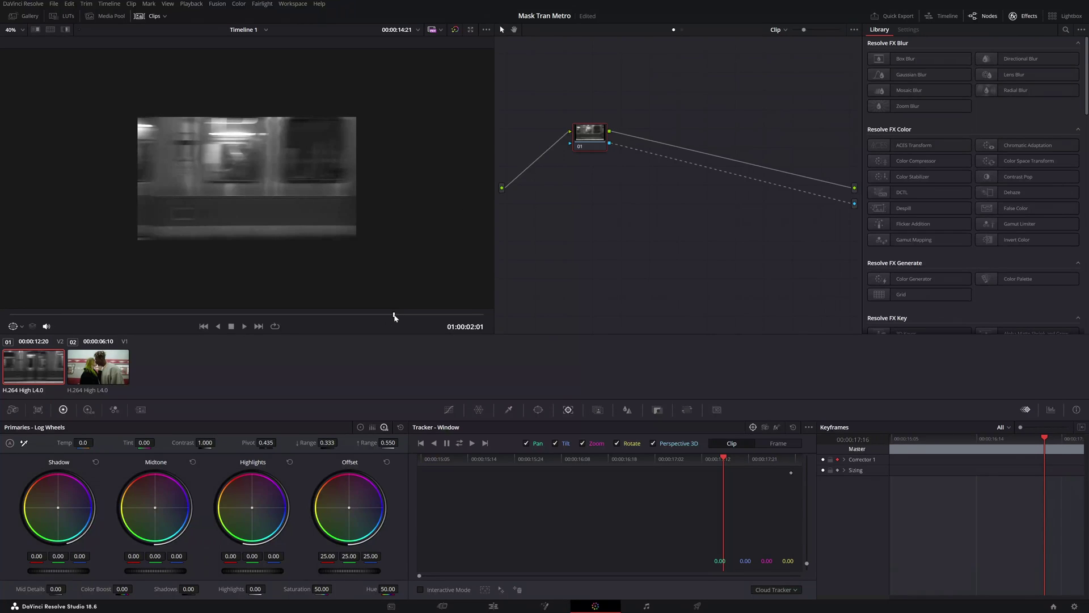
Step the metro clip forward a frame and choose the Curve window from the Window palette.
left_click_drag(395, 317, 402, 316)
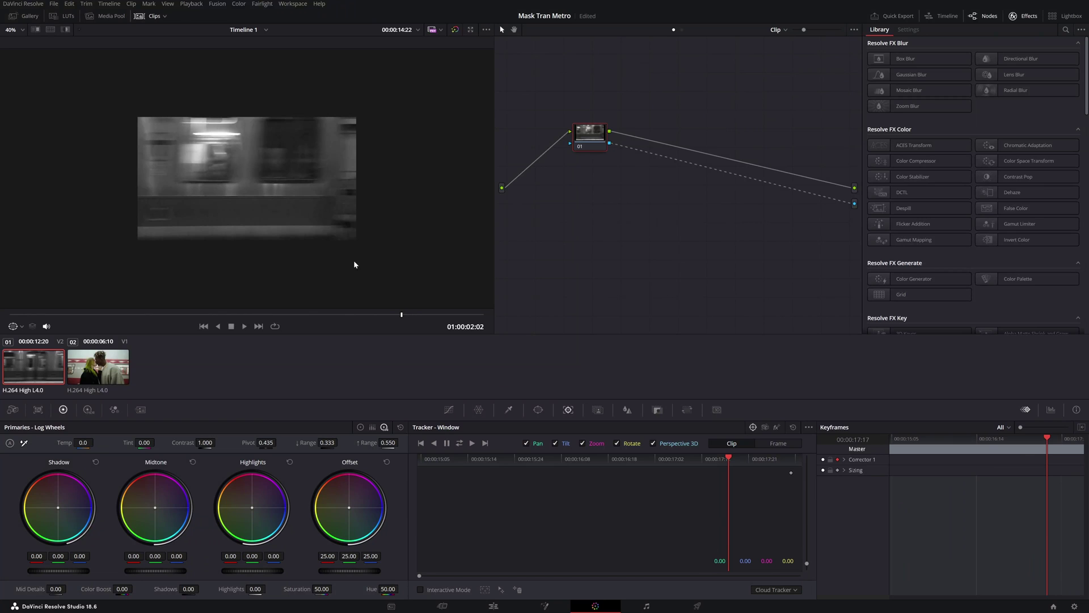
scroll(346, 255, "up", 4)
scroll(339, 239, "up", 2)
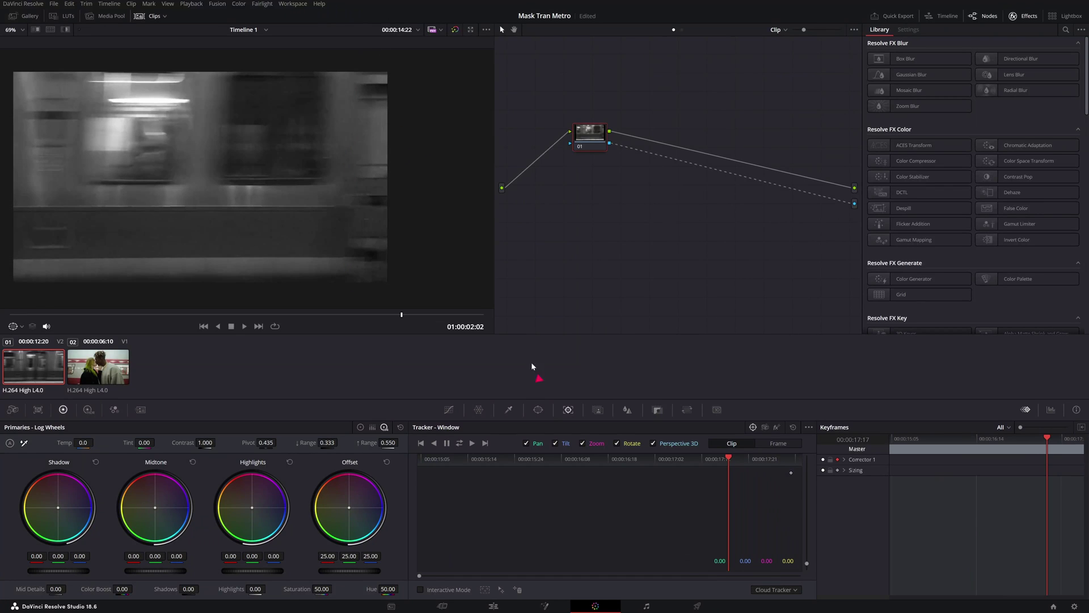
scroll(250, 204, "down", 1)
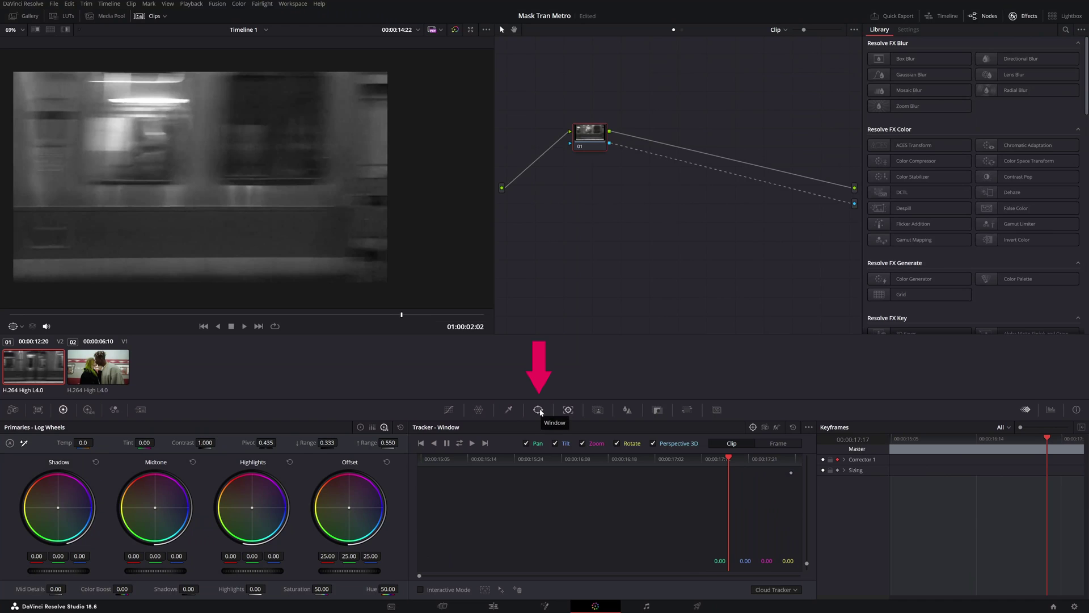
left_click(538, 410)
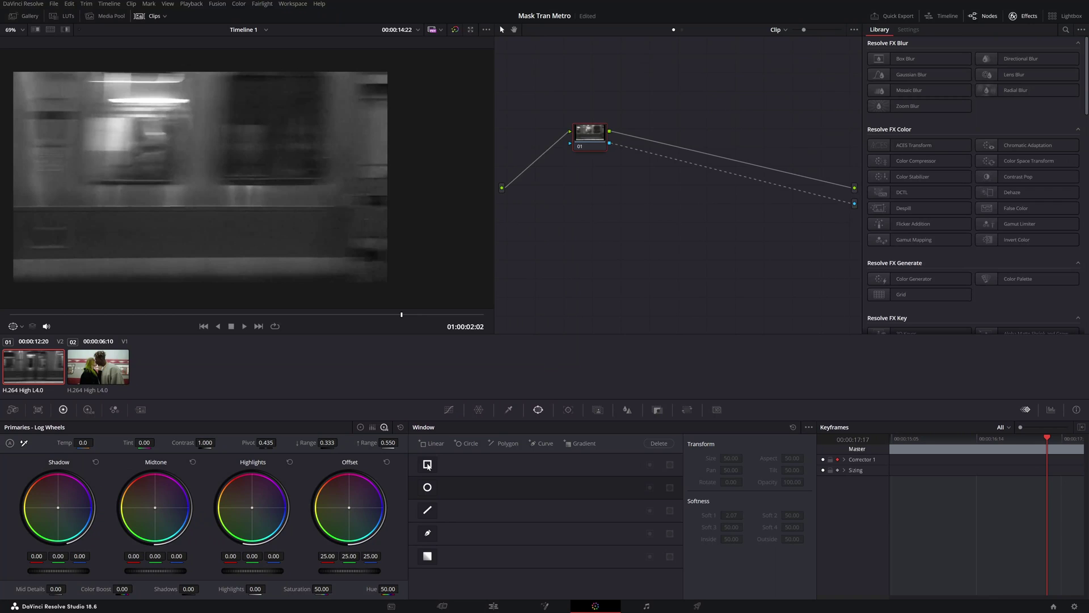
left_click(428, 533)
Draw the curve mask with a vertical left edge and right points outside the frame, then fit the viewer.
scroll(324, 274, "down", 2)
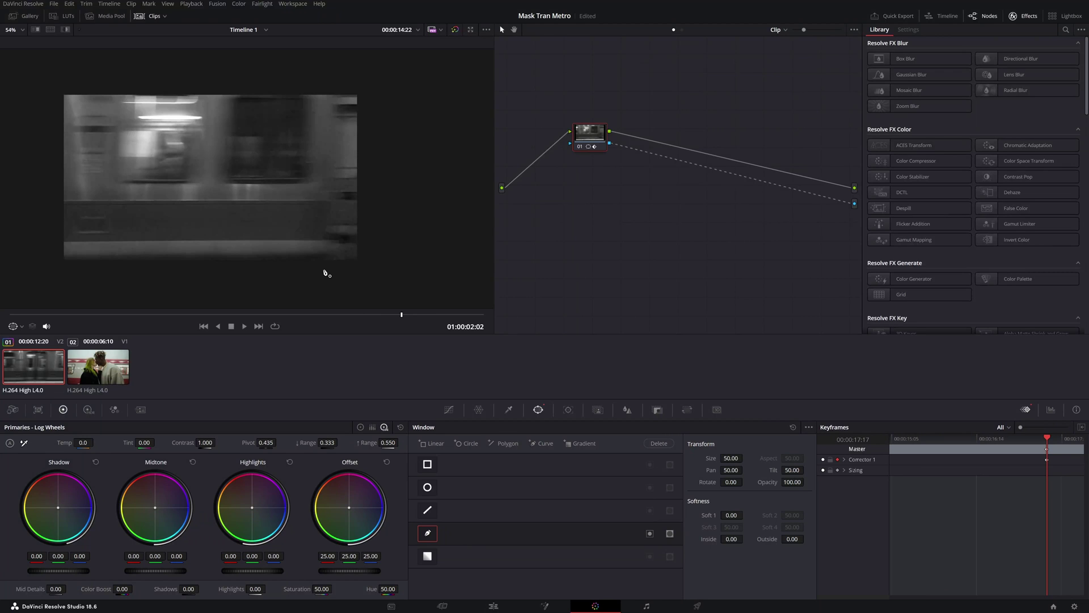
scroll(338, 258, "up", 2)
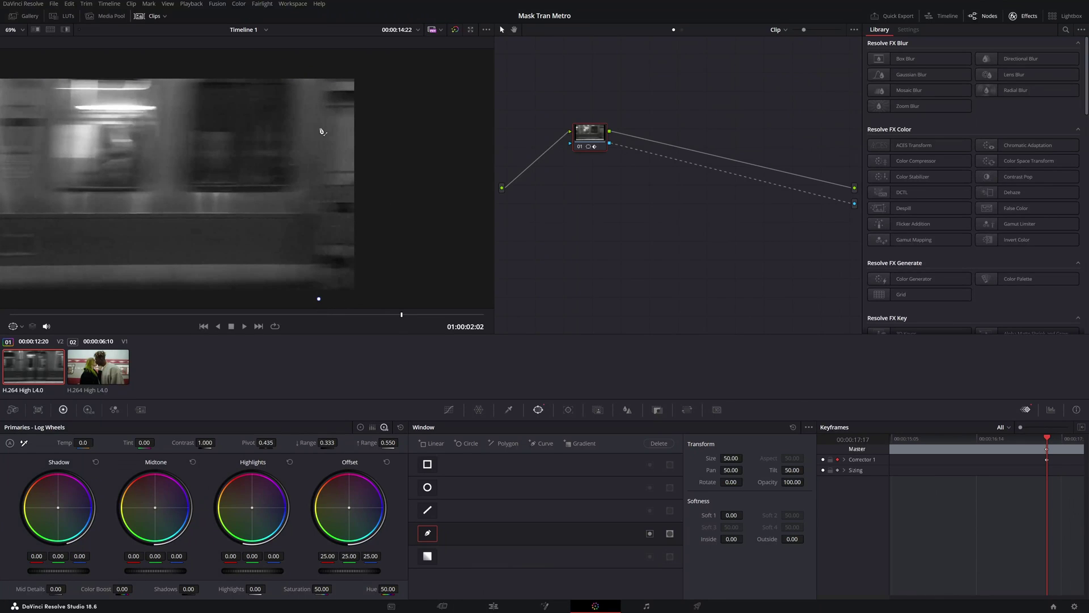
left_click(322, 67)
left_click(319, 298)
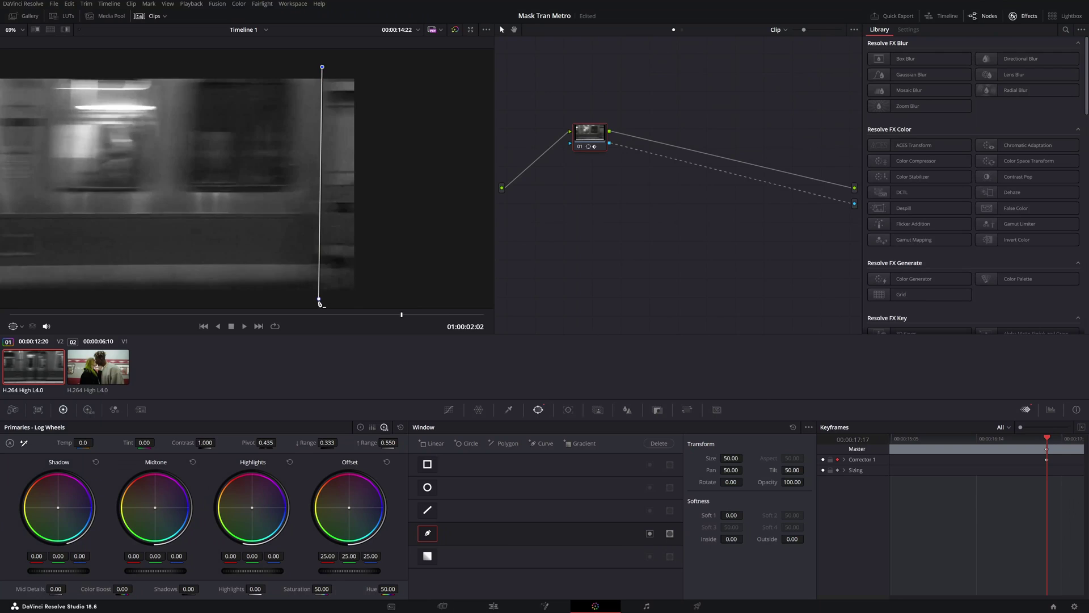
scroll(409, 192, "down", 3)
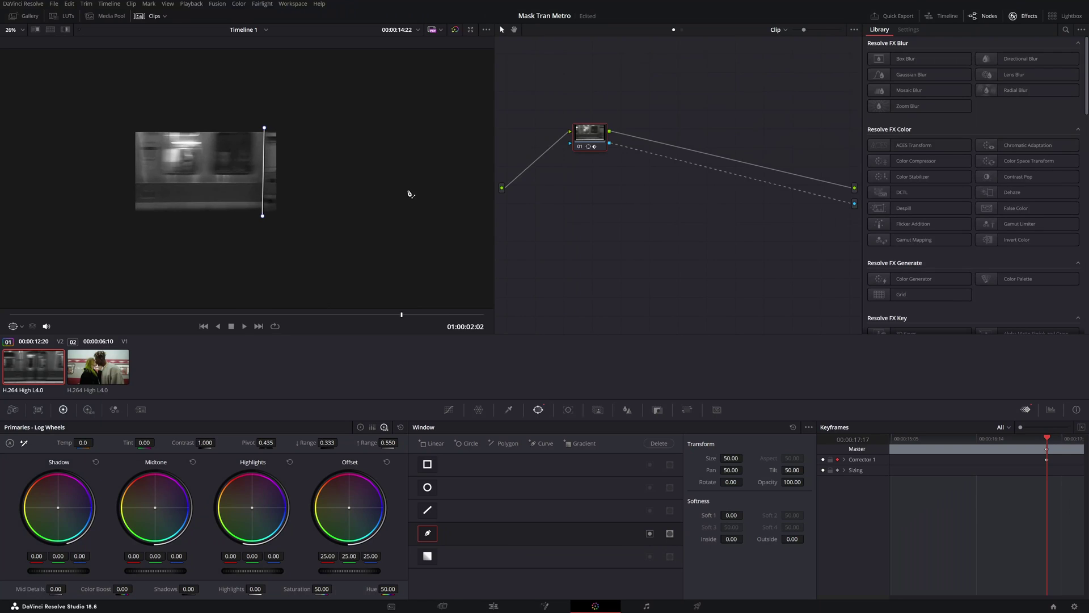
left_click(418, 103)
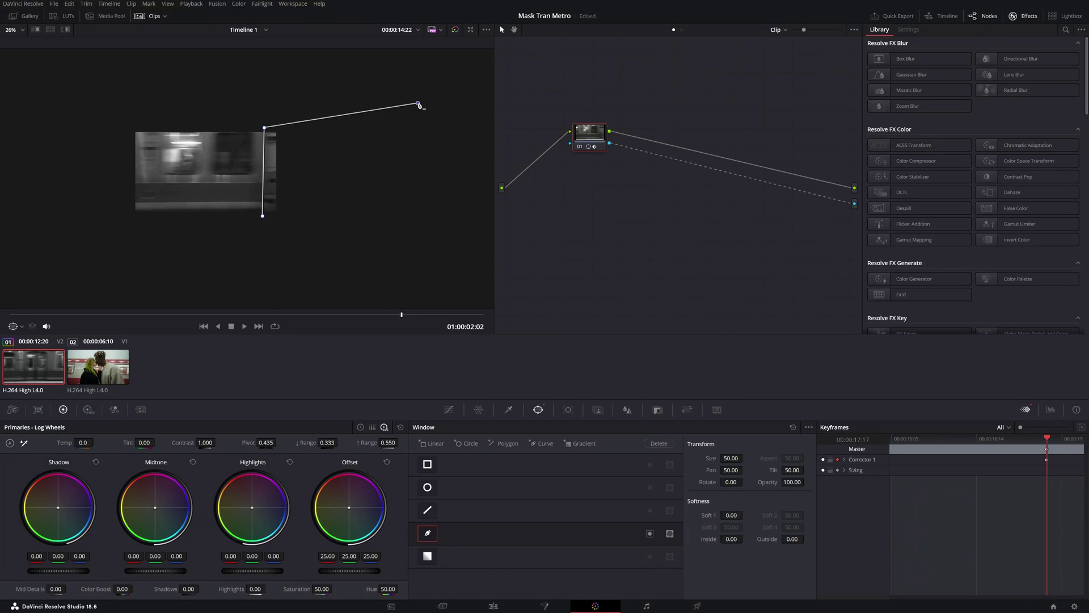
left_click(422, 231)
scroll(256, 241, "up", 5)
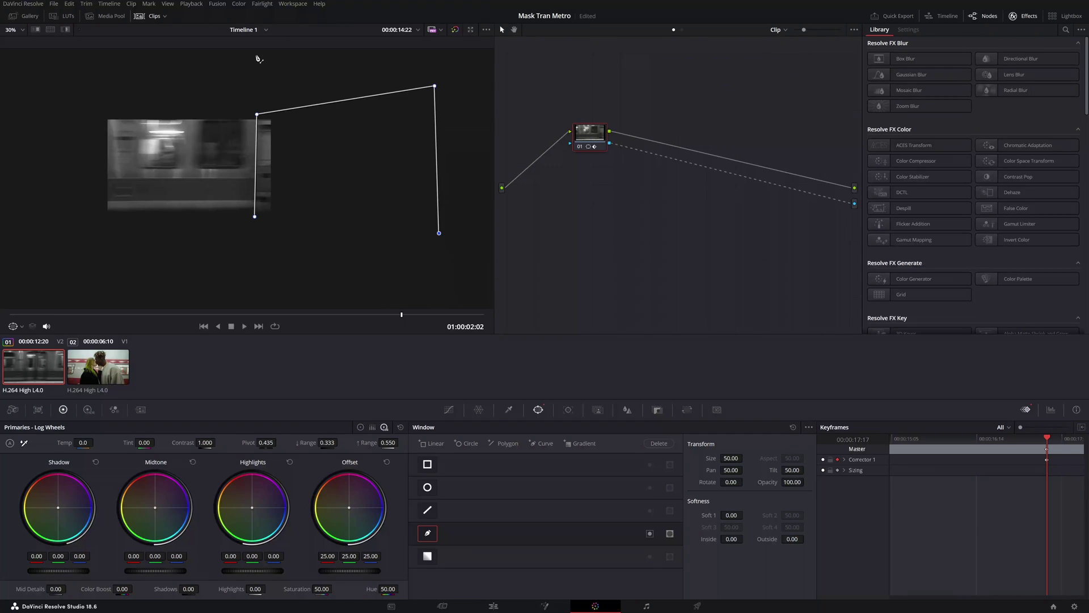
scroll(275, 224, "down", 3)
scroll(275, 224, "right", 3)
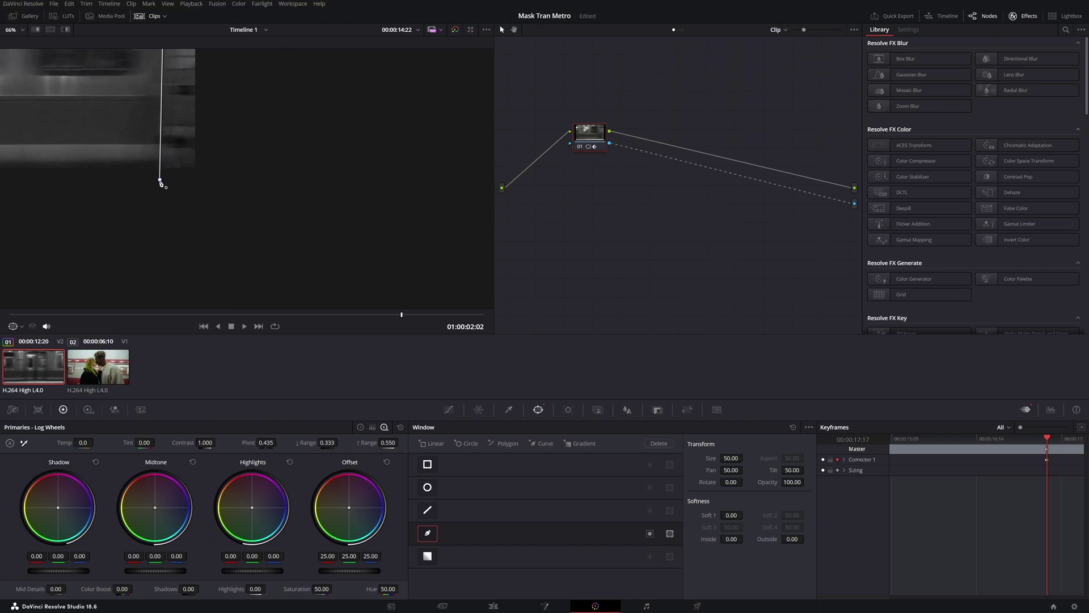
scroll(161, 182, "up", 2)
left_click(15, 29)
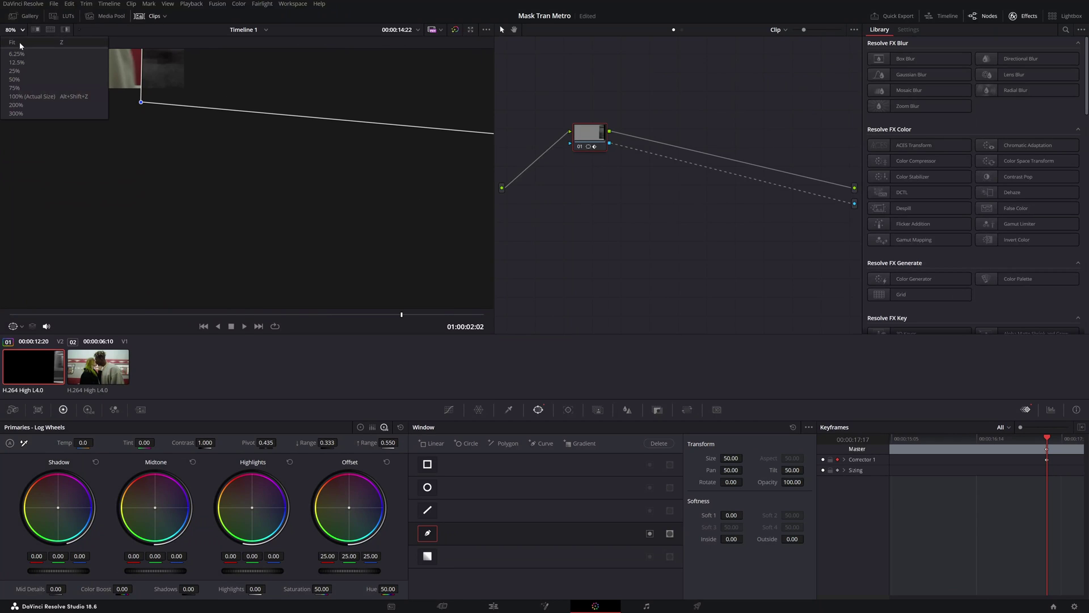
left_click(19, 44)
scroll(335, 179, "down", 3)
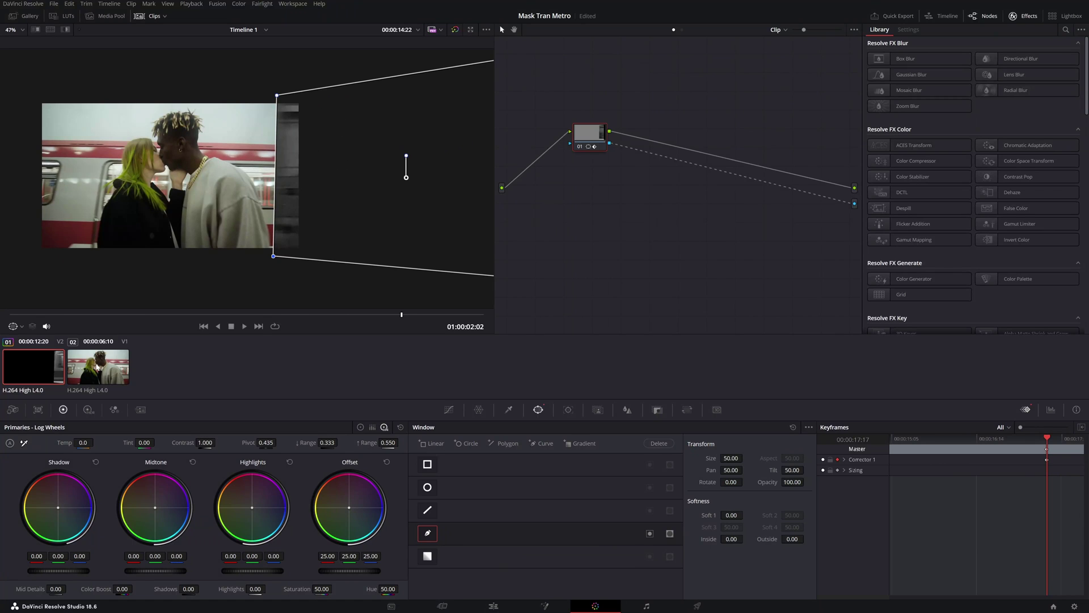
Enable the drawn mask and keyframe it slid left on a later frame.
left_click(650, 534)
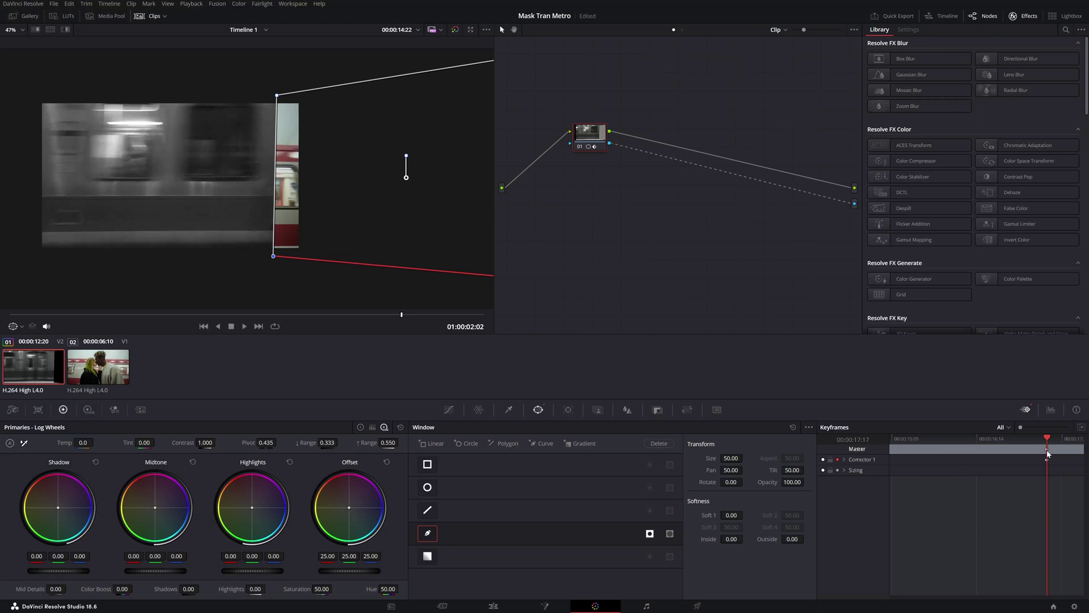
scroll(355, 126, "down", 1)
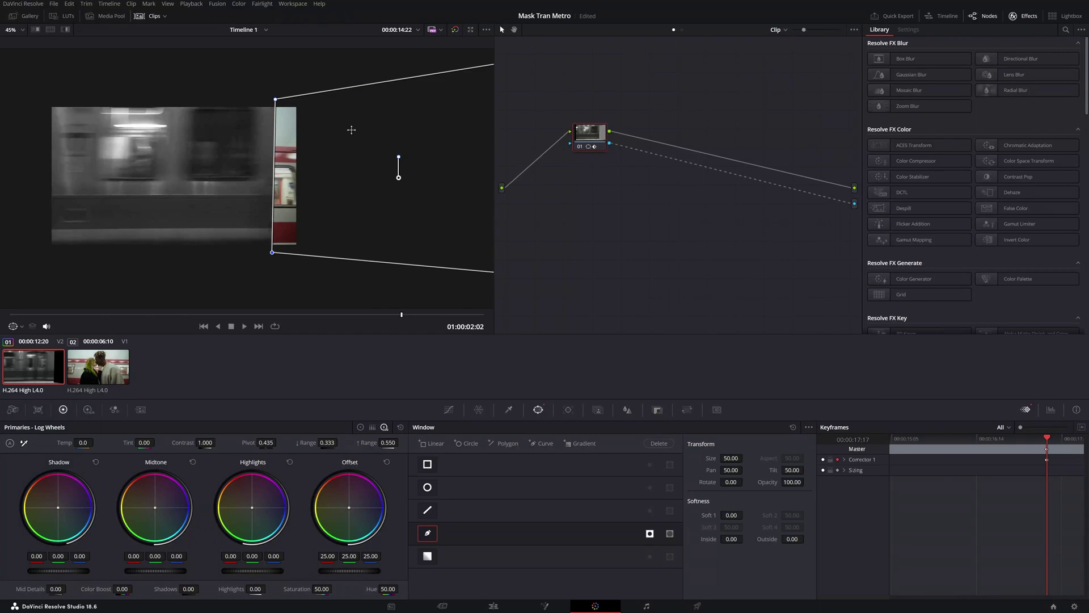
scroll(332, 146, "up", 2)
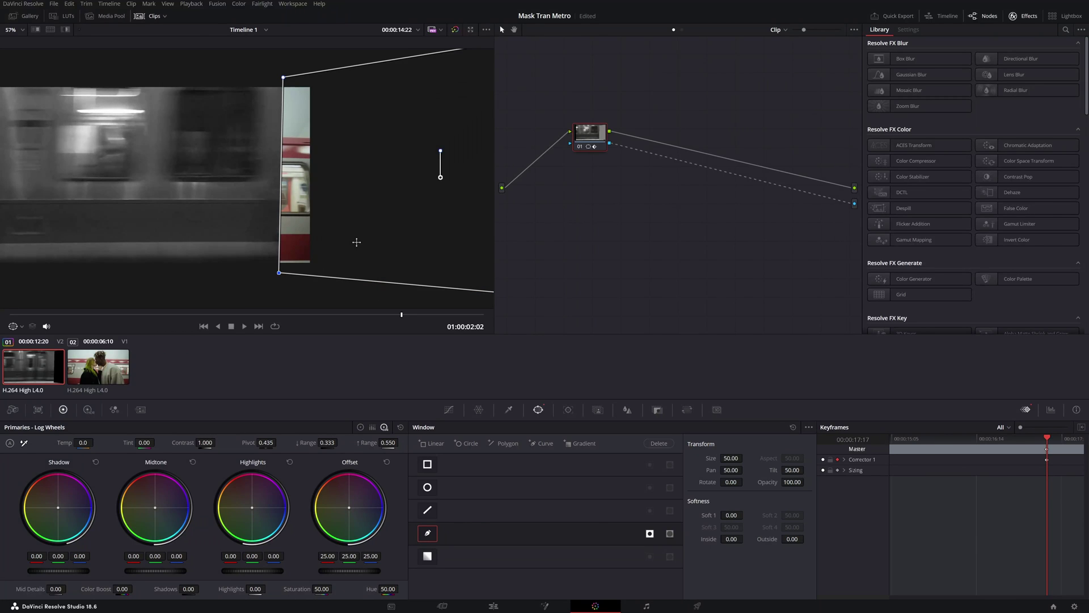
key("Right")
key("Right")
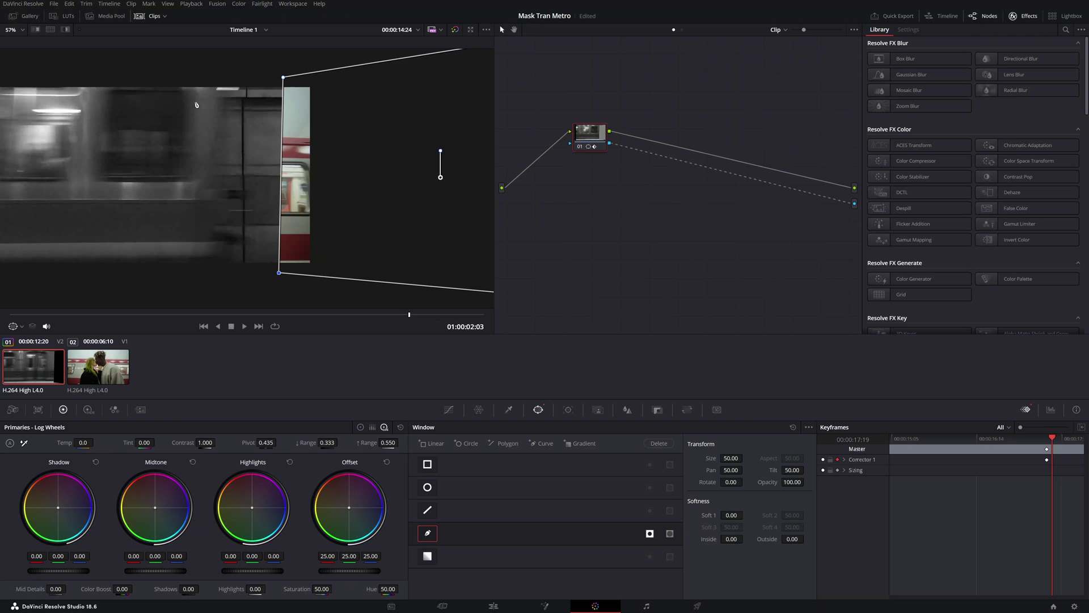
left_click_drag(295, 159, 223, 160)
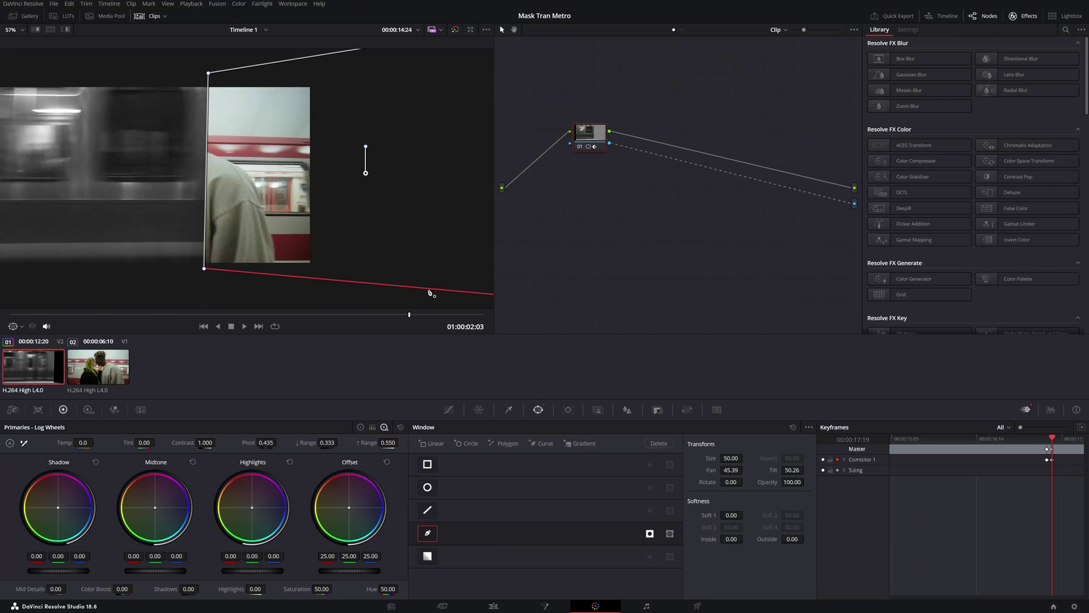
Keyframe the mask further left frame by frame until it crosses the frame, then review.
key("Right")
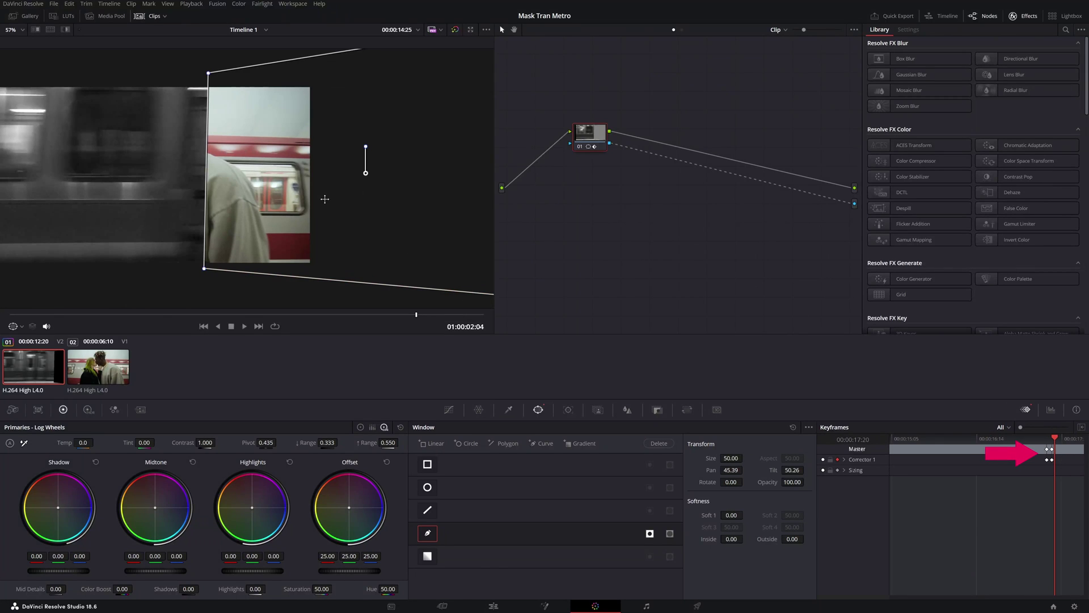
left_click_drag(326, 199, 305, 196)
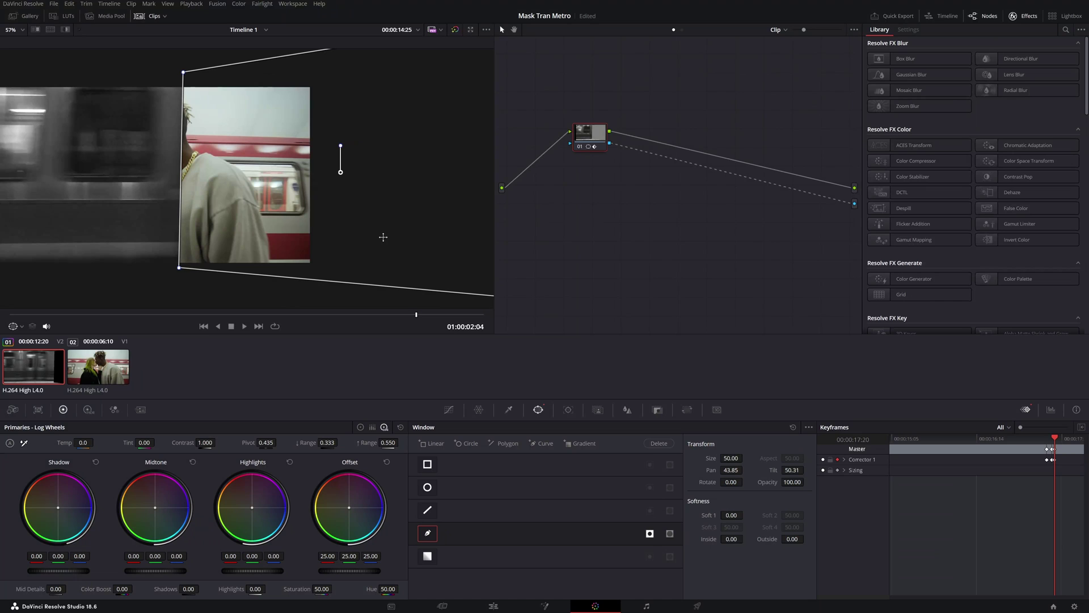
key("Right")
key("Right")
left_click_drag(200, 178, 66, 174)
key("Right")
scroll(123, 177, "down", 1)
key("Right")
key("Right")
key("Right")
key("Left")
key("Left")
key("Left")
key("Left")
key("Left")
key("Left")
key("Left")
key("Left")
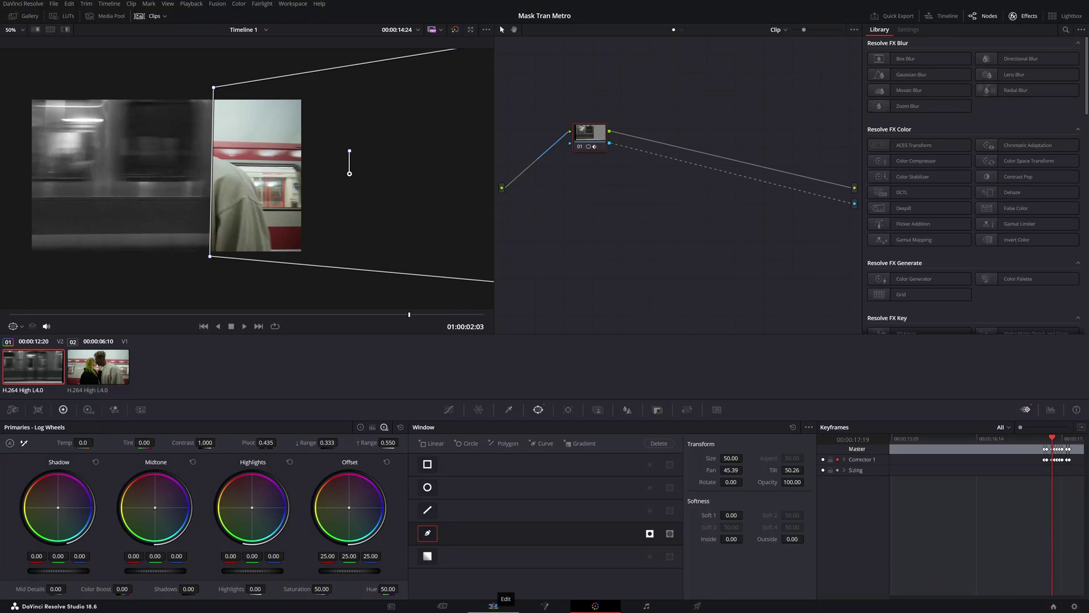
Preview the masked wipe on the Edit page and park the playhead just inside the transition.
left_click(505, 605)
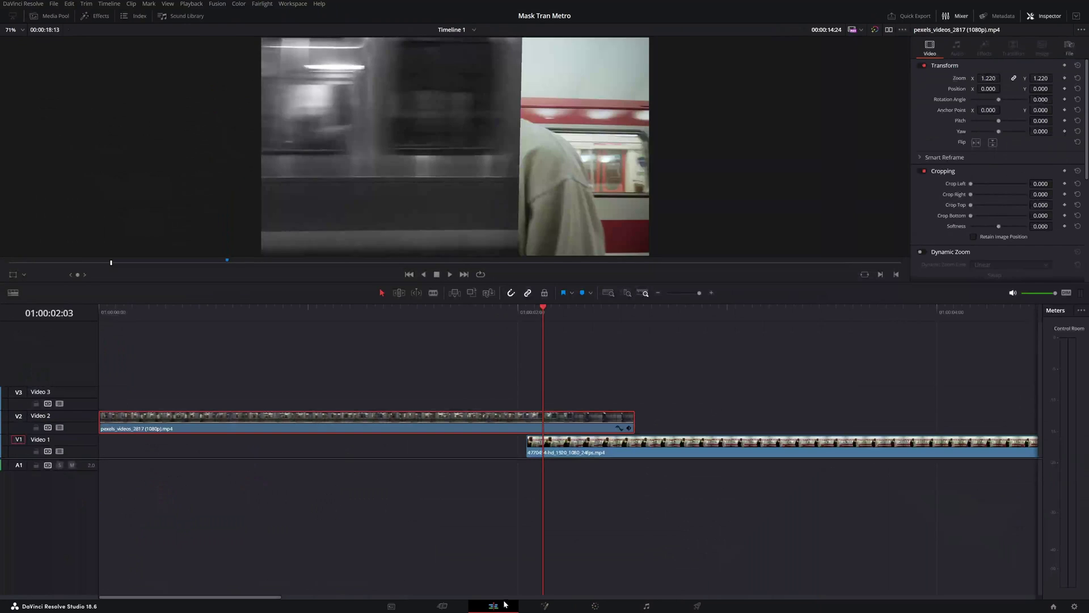
left_click_drag(540, 311, 157, 311)
key("space")
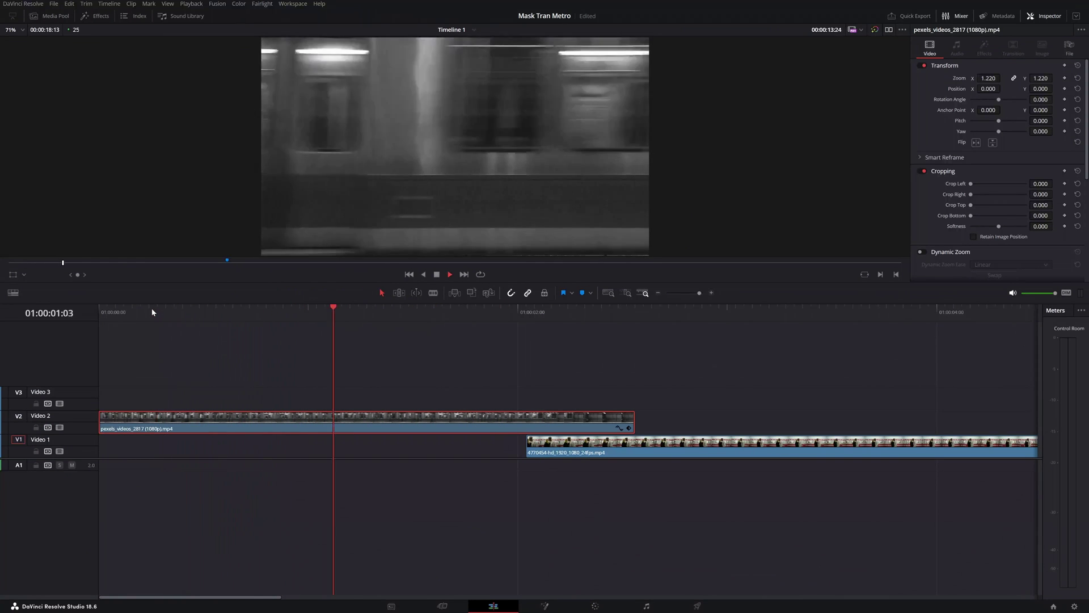
key("space")
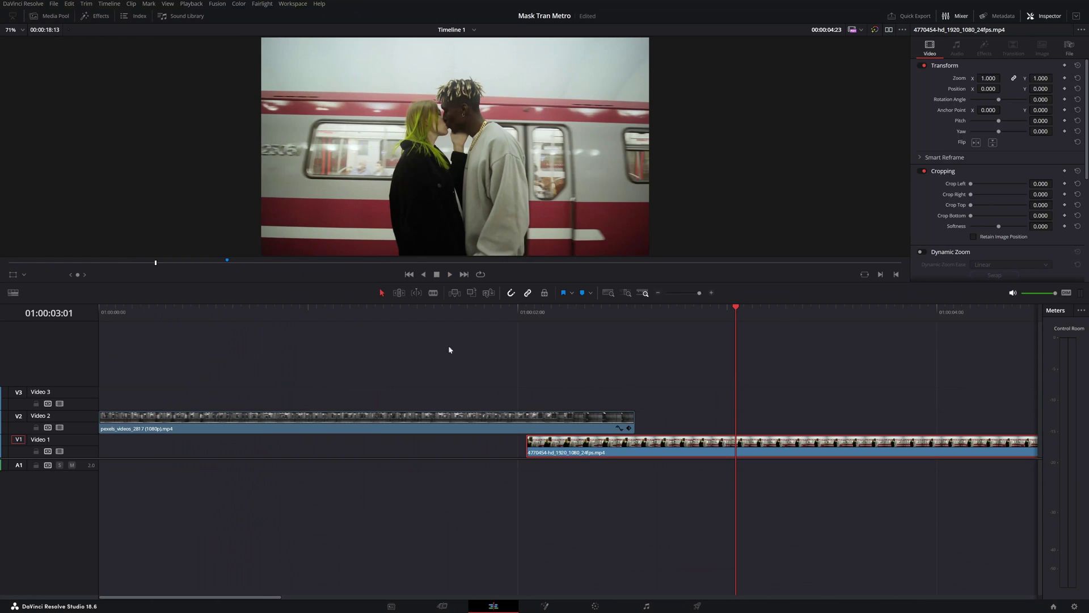
left_click(528, 310)
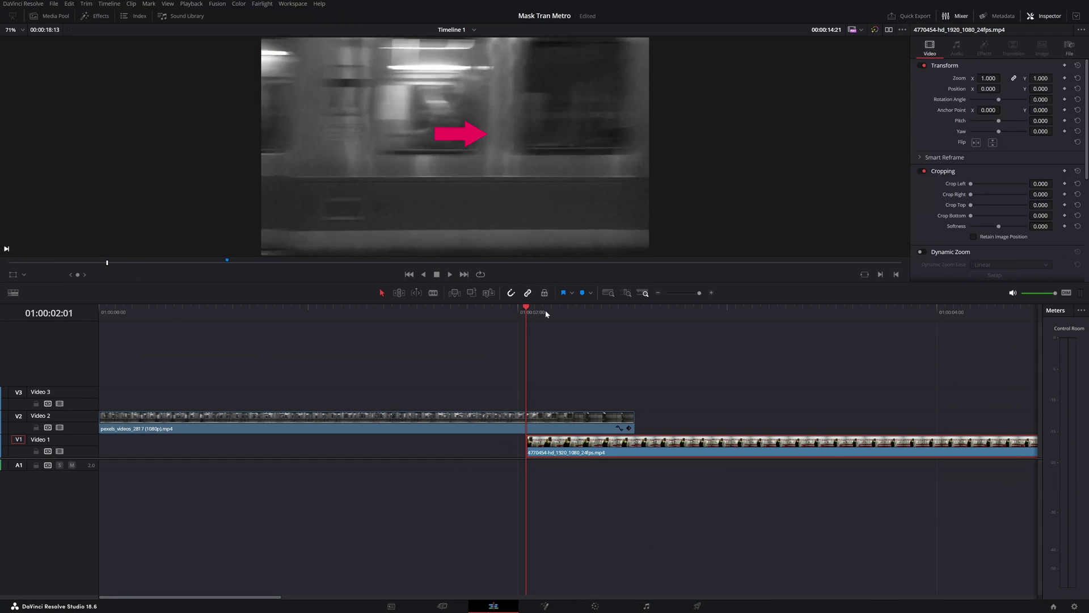
left_click(551, 309)
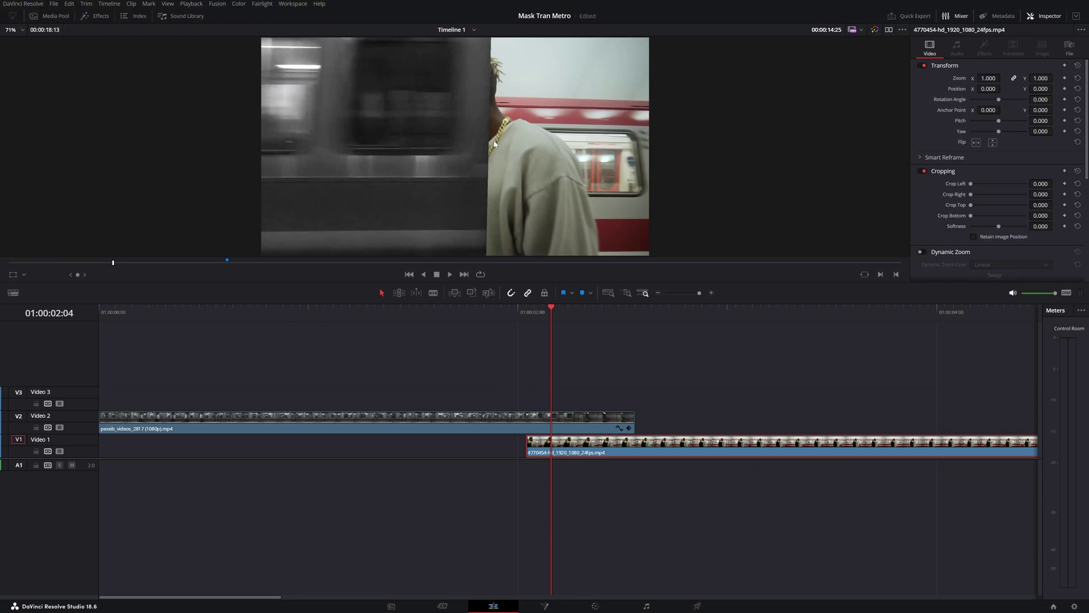
On the Color page, set the mask's Soft 1 to 4.54 with Inside and Outside softness reset to zero.
left_click(595, 606)
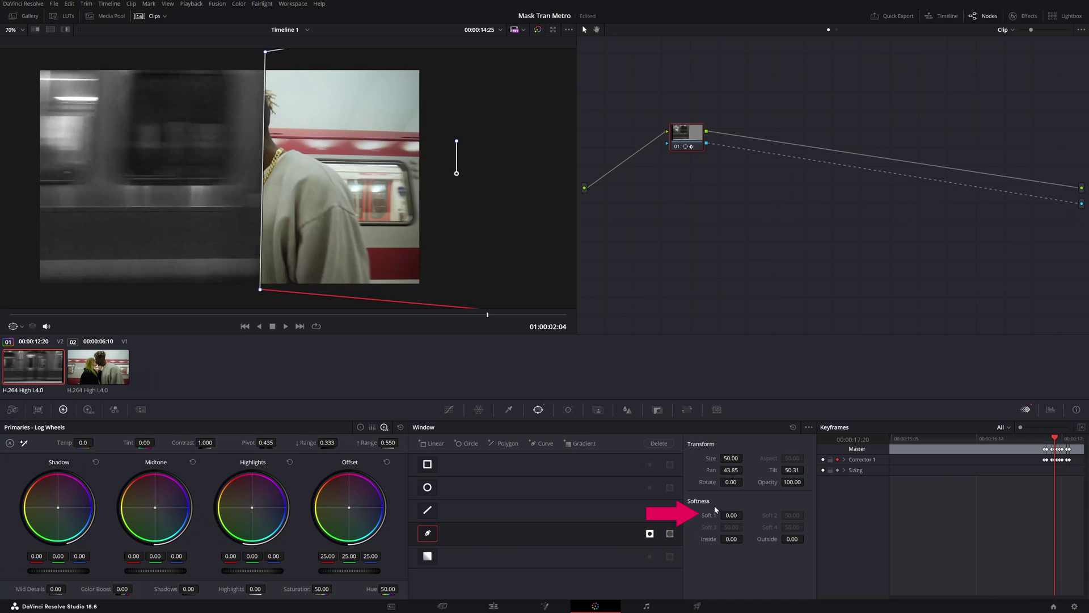
left_click_drag(701, 509, 745, 513)
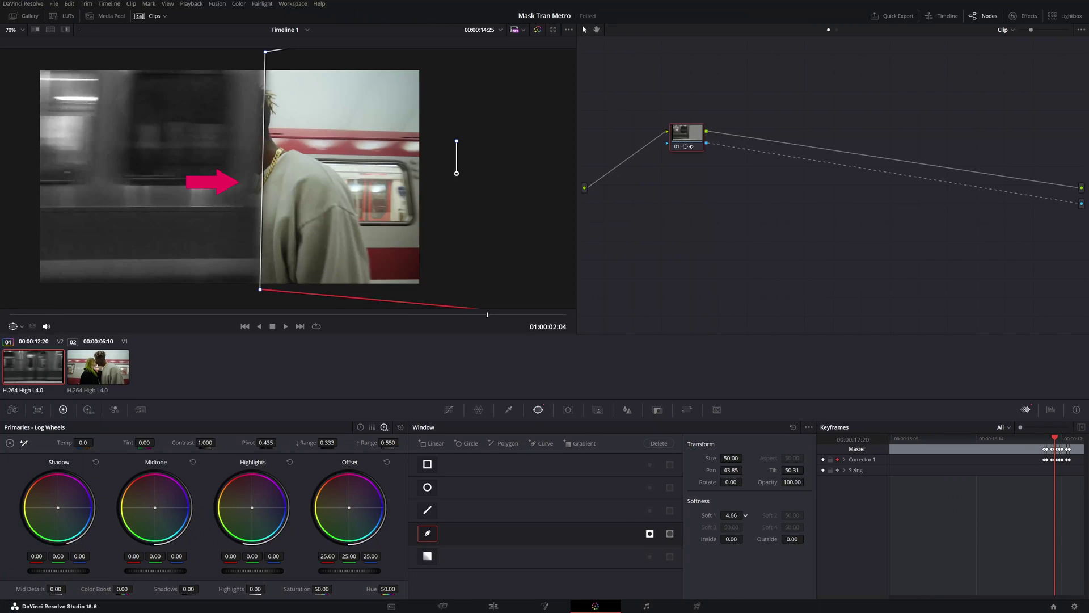
mouse_move(723, 542)
left_mouse_down()
mouse_move(806, 537)
mouse_move(788, 541)
left_mouse_up()
double_click(716, 539)
double_click(758, 541)
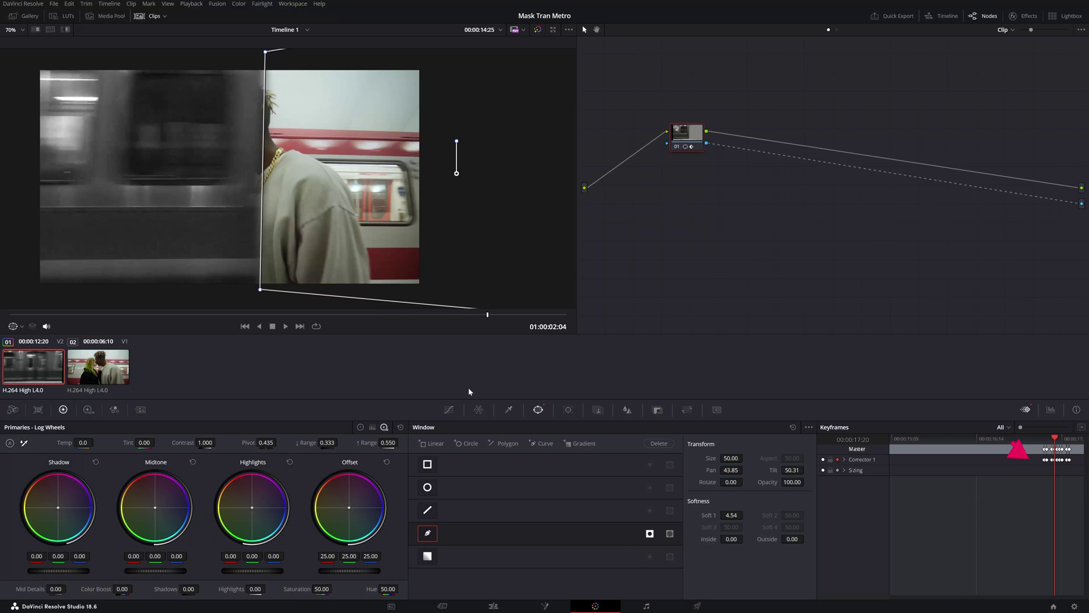
left_click(732, 515)
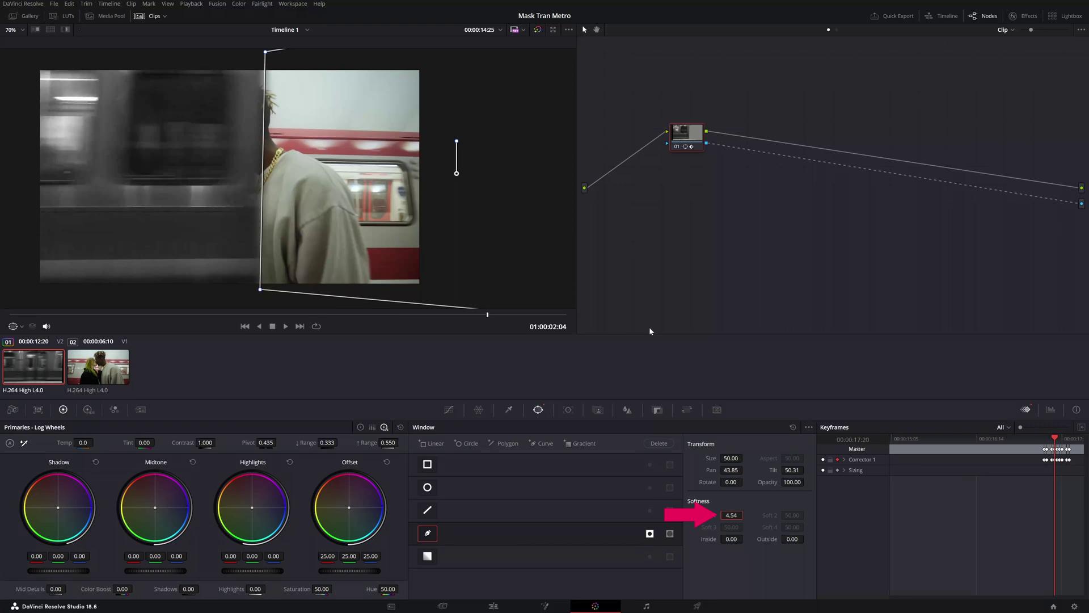
Step back and forth through the wipe frames to check the softened edge.
key("Right")
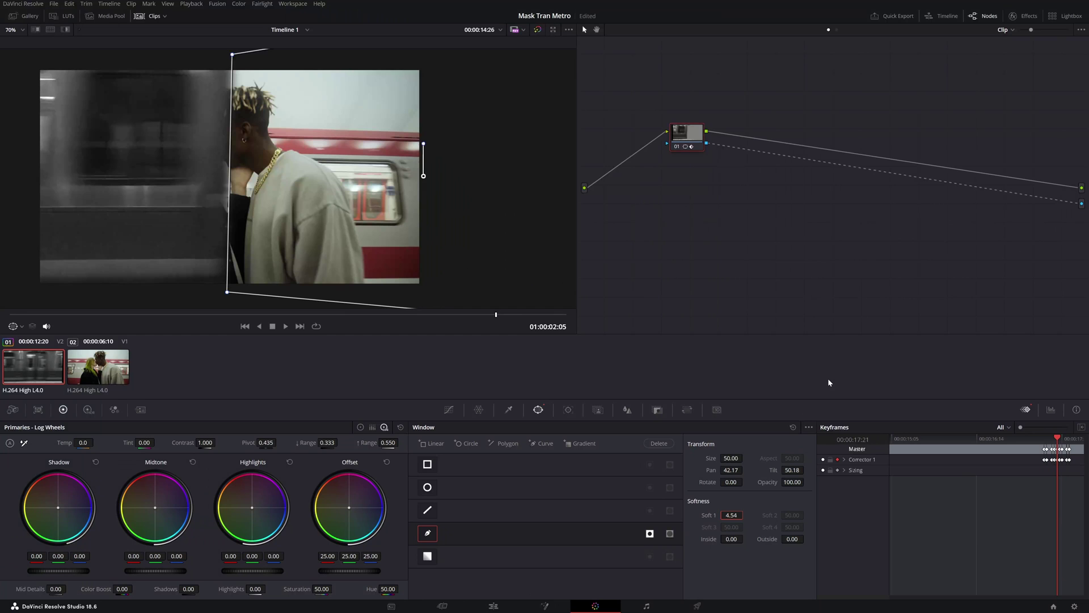
key("Right")
key("Right")
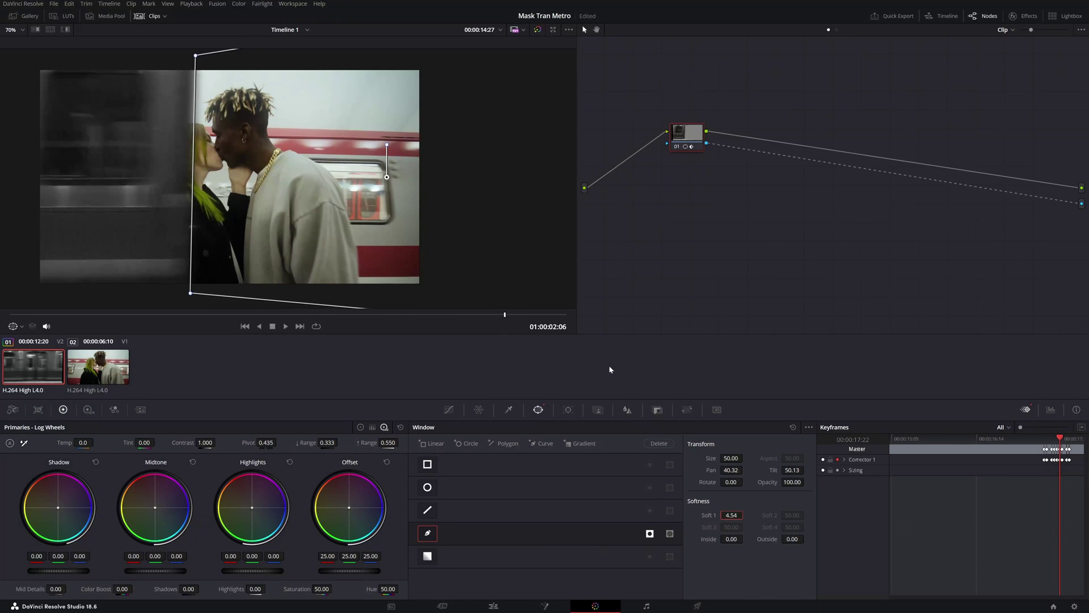
key("Left")
key("Left")
key("Left")
key("Left")
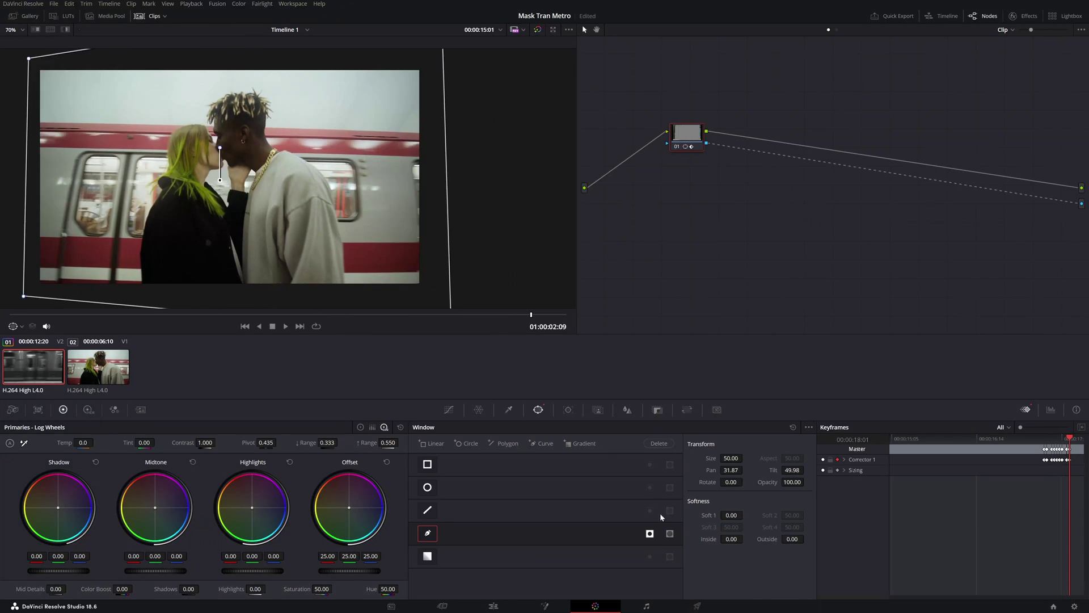
key("Left")
mouse_move(477, 315)
left_mouse_down()
mouse_move(464, 316)
mouse_move(487, 315)
left_mouse_up()
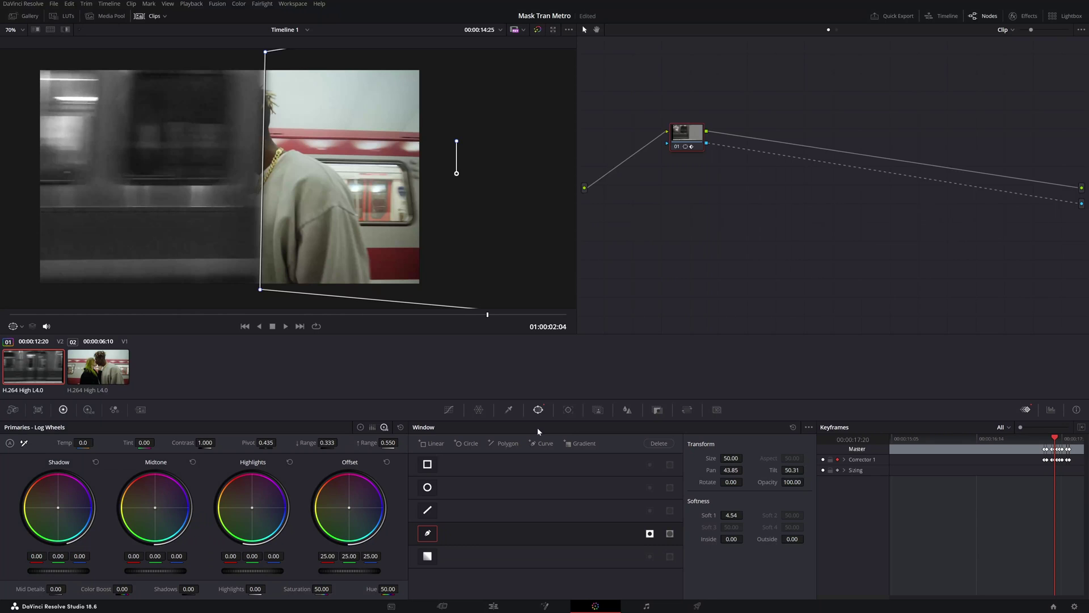
left_click(507, 605)
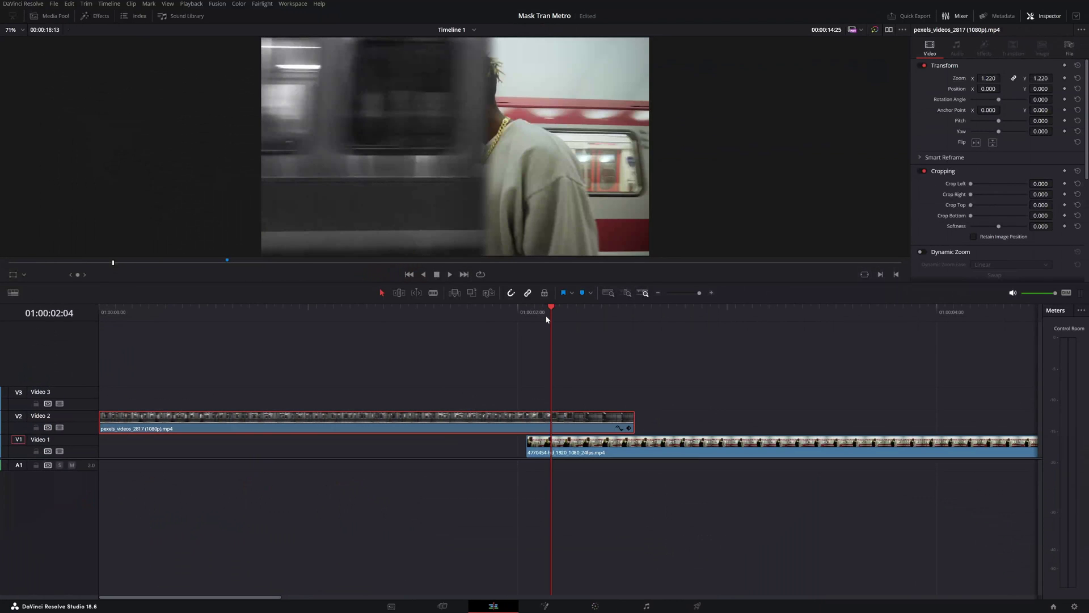
key("Left")
key("Left")
key("Left")
key("Right")
key("Right")
key("Right")
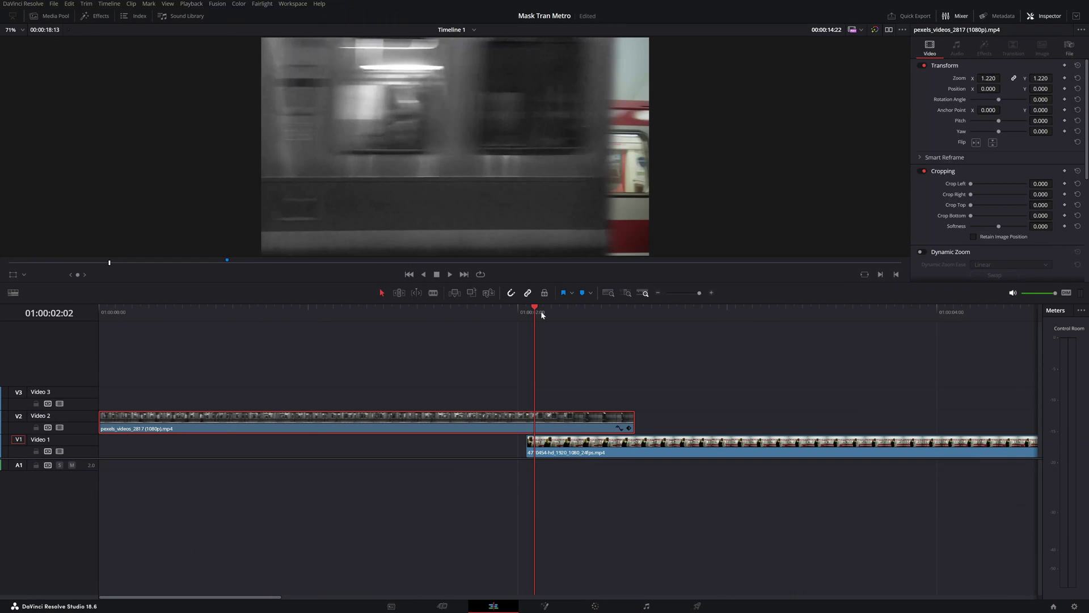
key("Right")
key("Right")
key("Right")
key("Right")
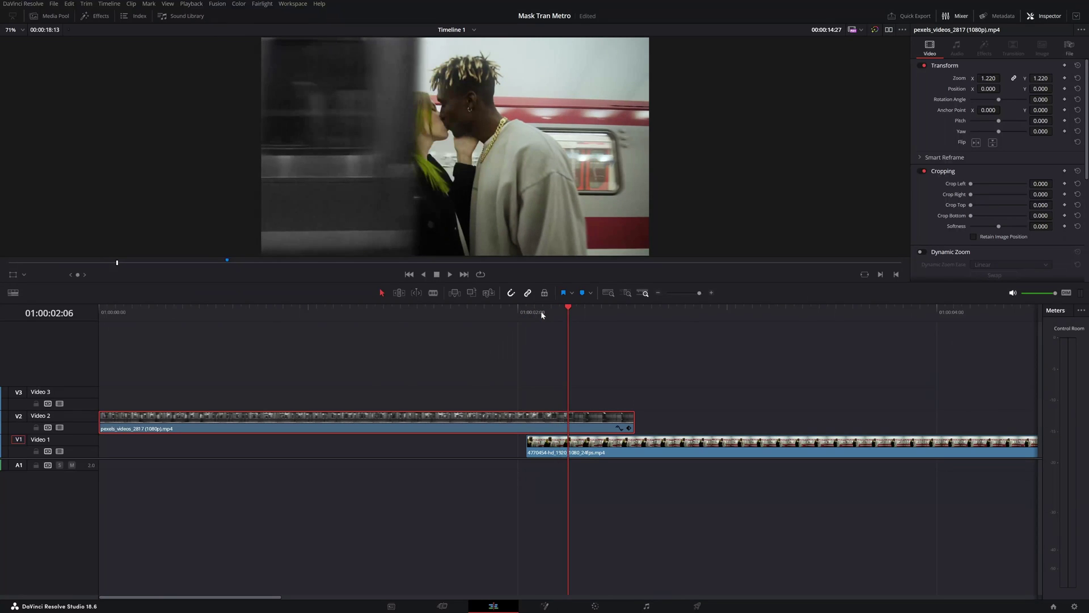
key("Right")
key("Right")
key("Right")
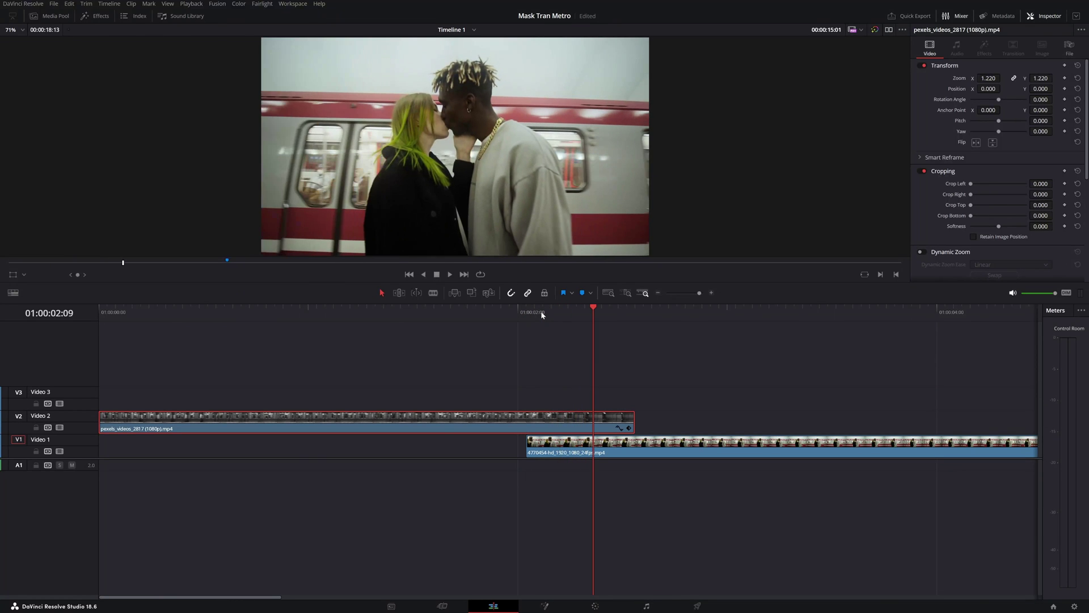
key("Left")
key("Left")
key("Left")
key("Left")
key("Left")
key("j")
key("j")
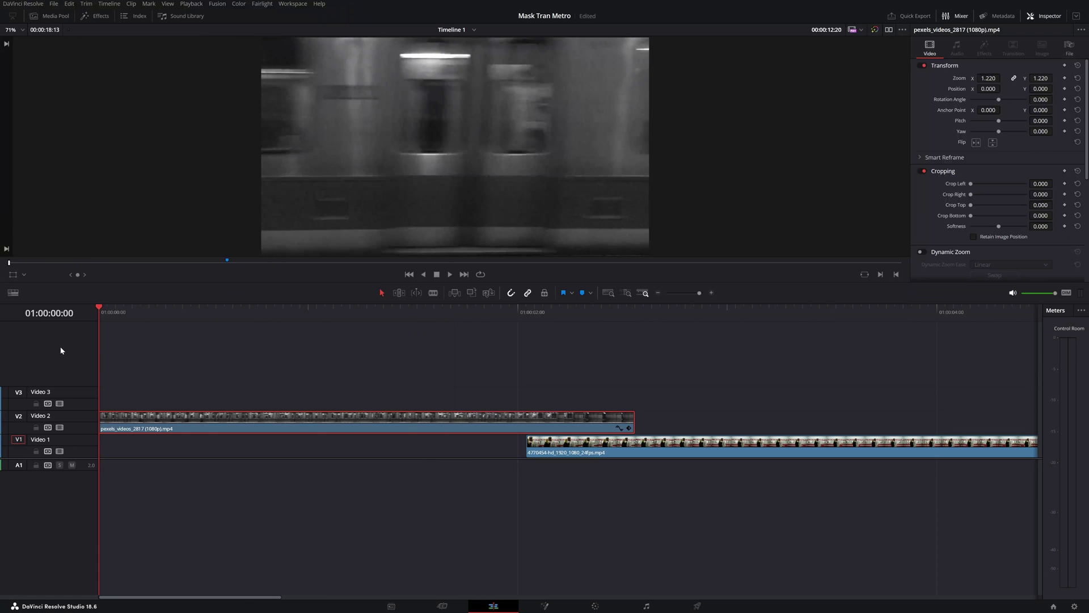
key("space")
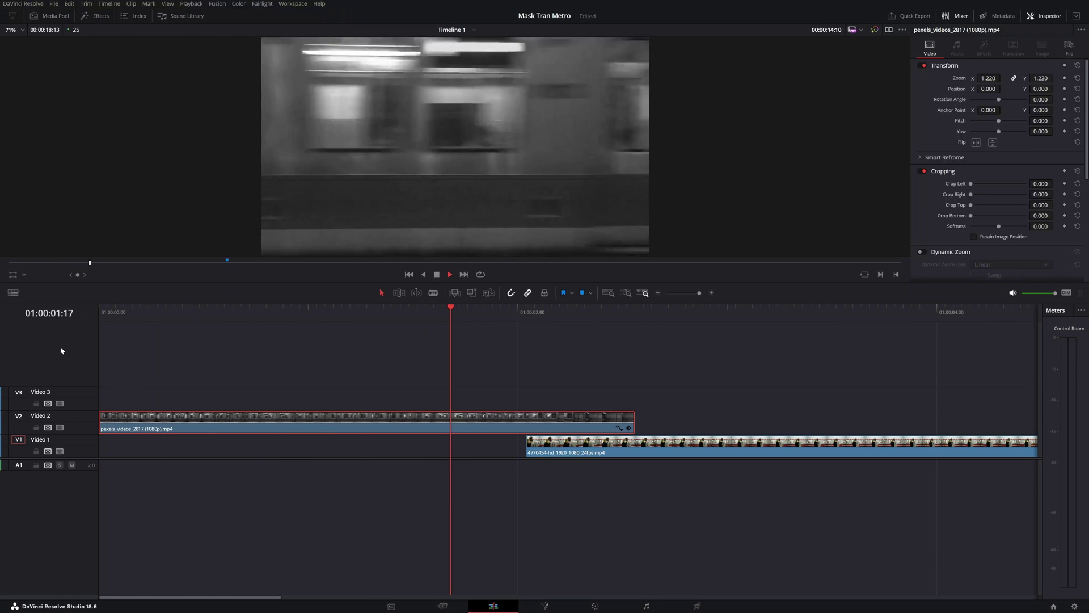
key("space")
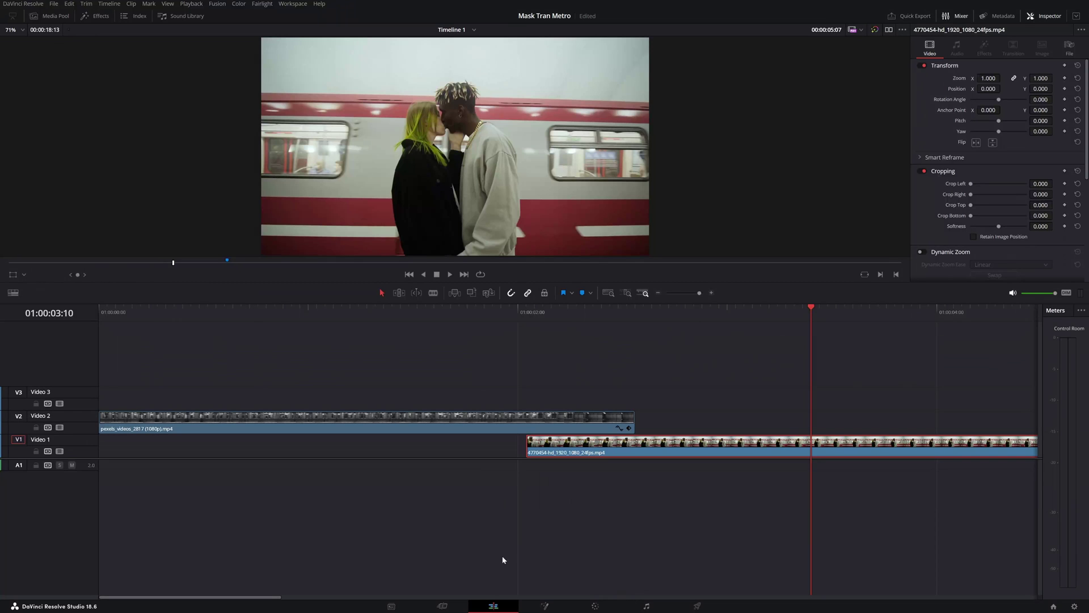
left_click(425, 311)
key("space")
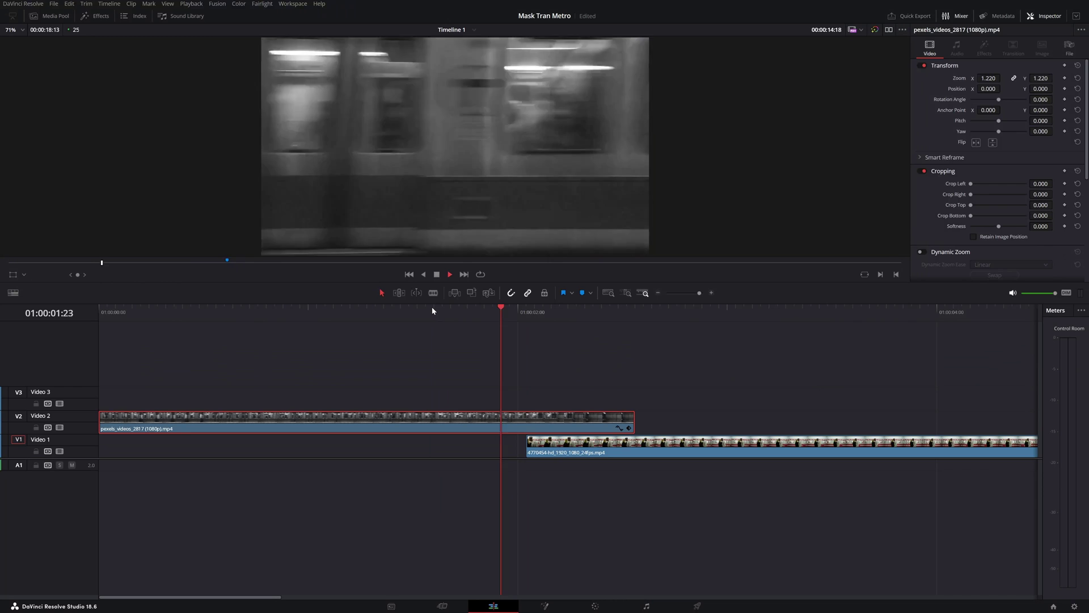
key("space")
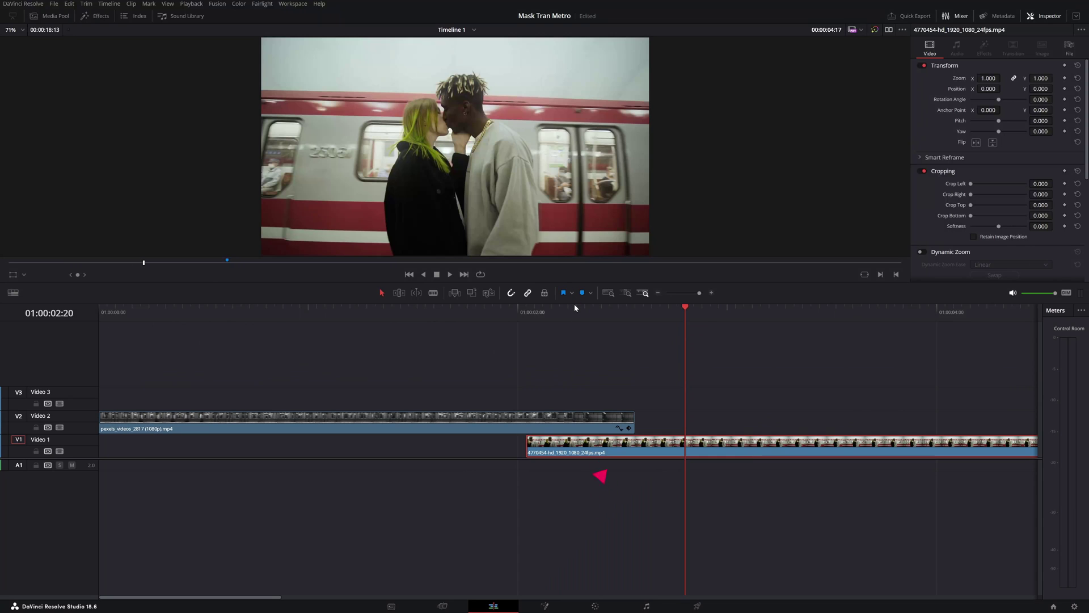
left_click(540, 313)
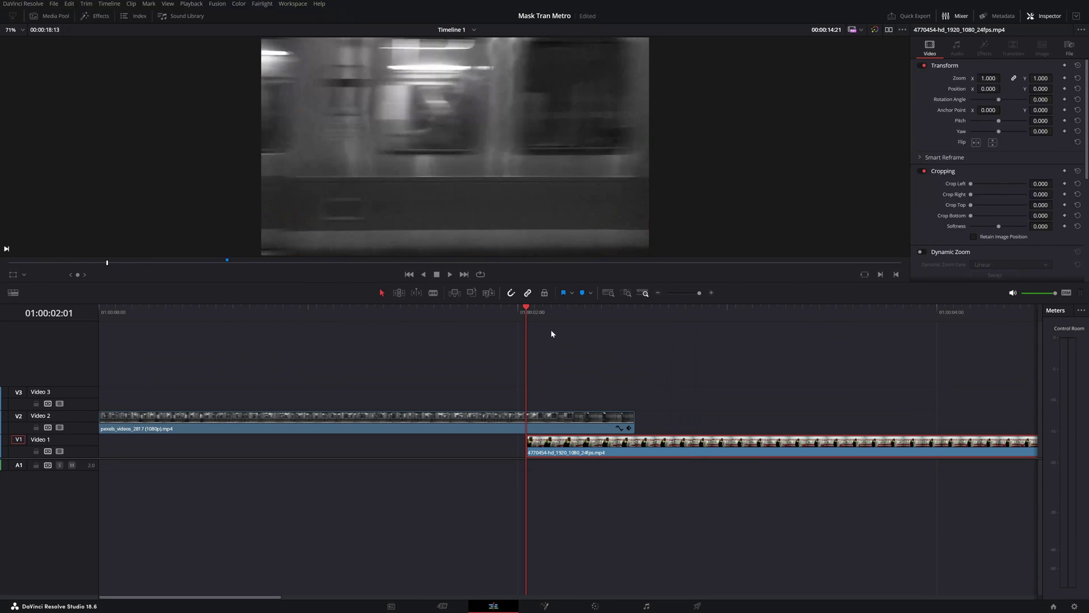
Disable the metro clip's V2 track and show the couple clip's retime controls, playhead at the metro clip's end.
left_click(60, 427)
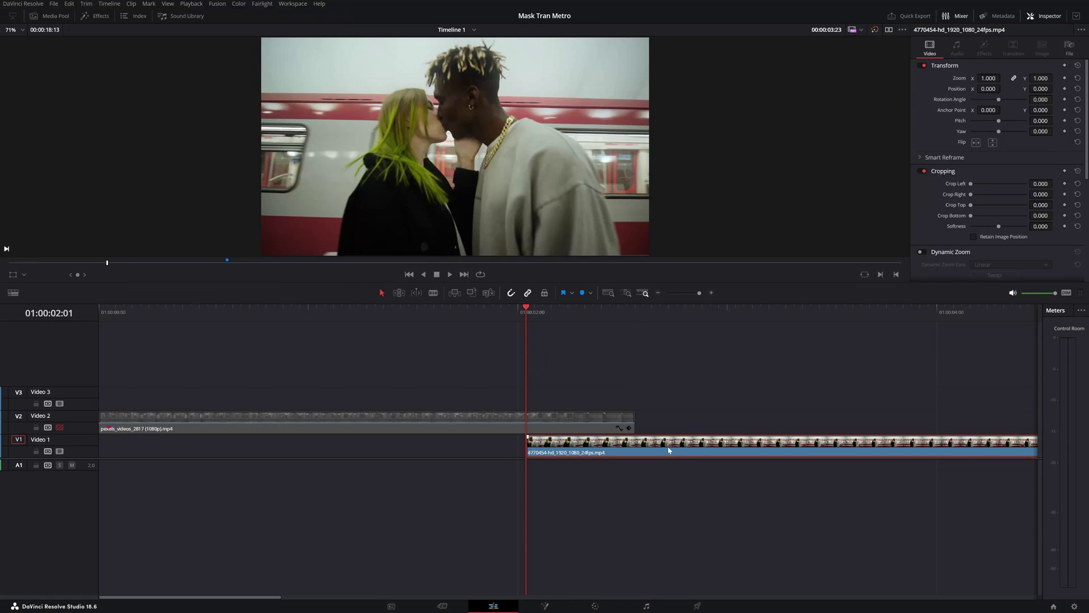
left_click_drag(542, 286, 543, 332)
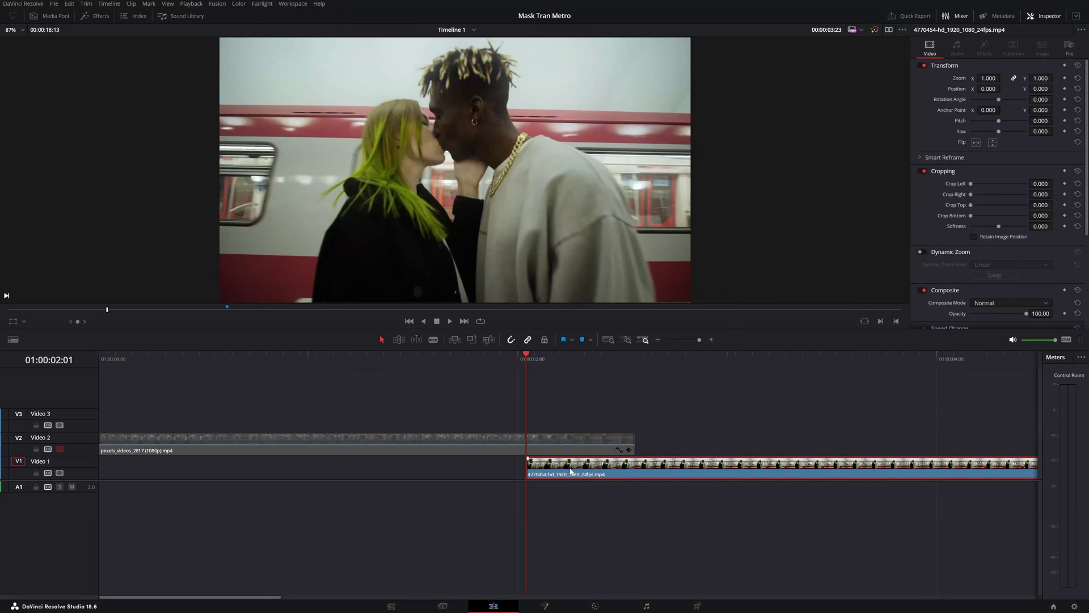
key("ctrl+r")
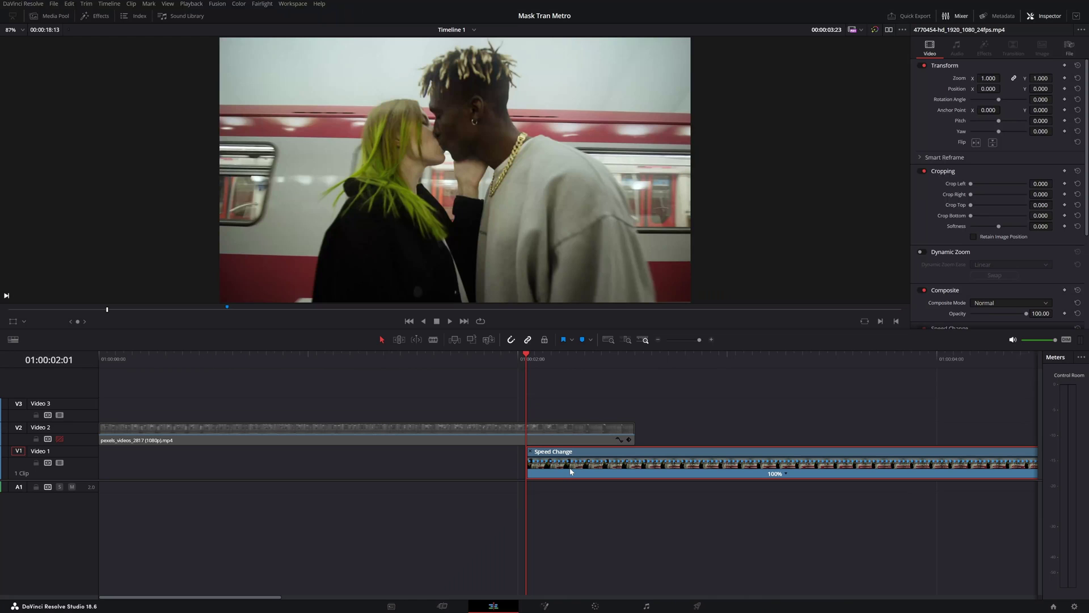
left_click(553, 363)
left_click_drag(554, 363, 620, 359)
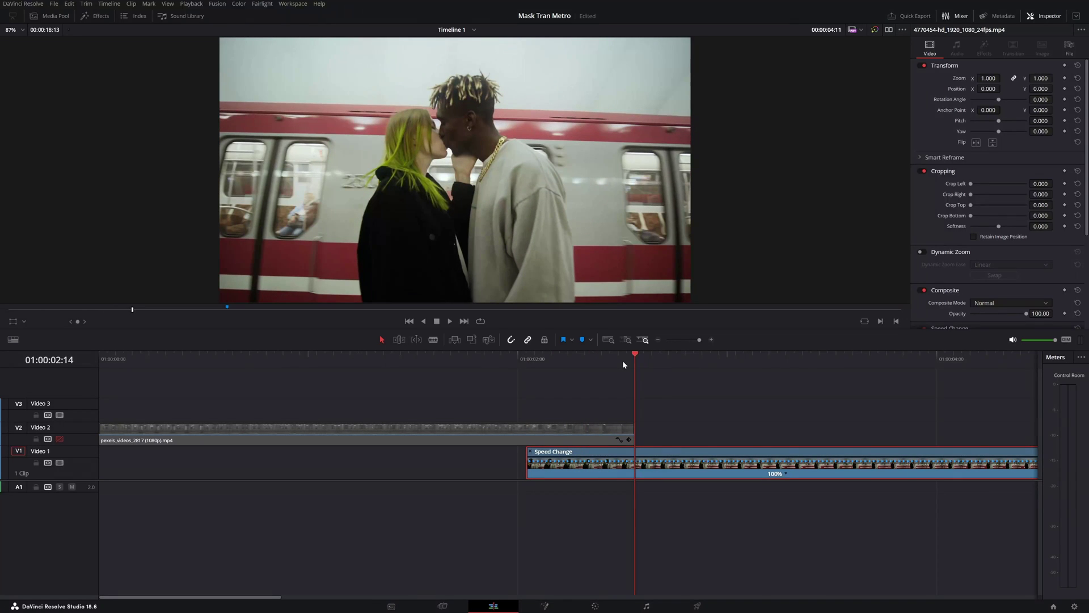
Add a speed point at the playhead and set the couple clip's first section to 200%.
left_click(788, 478)
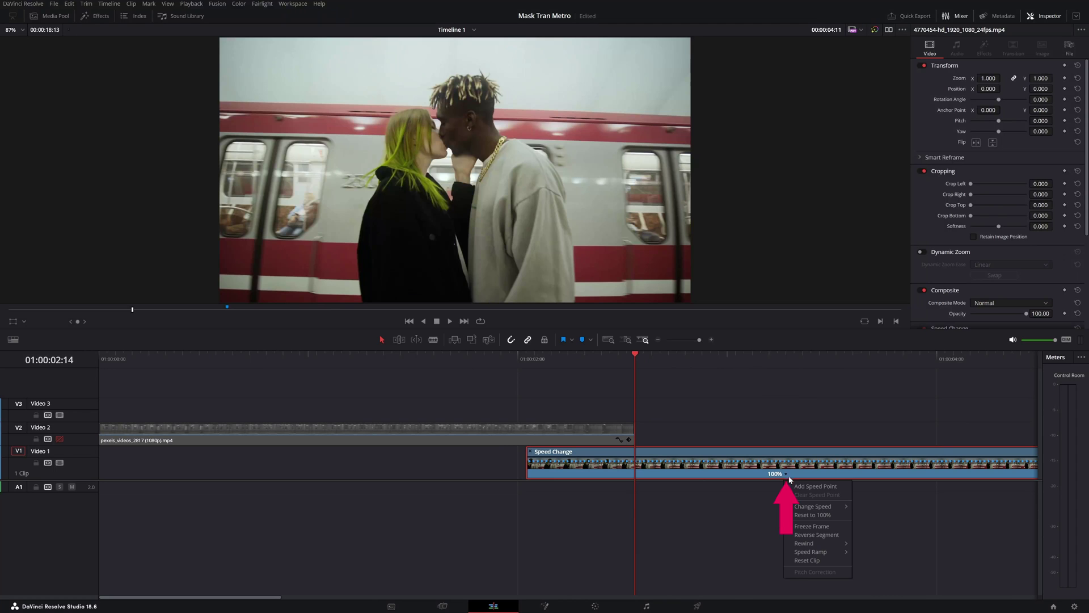
left_click(803, 486)
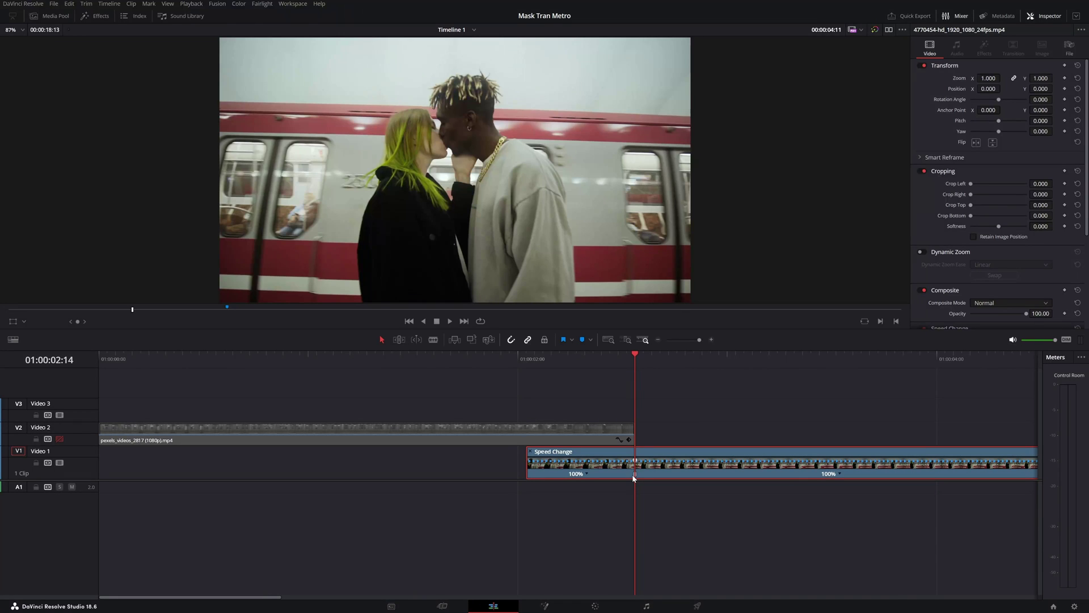
left_click(587, 475)
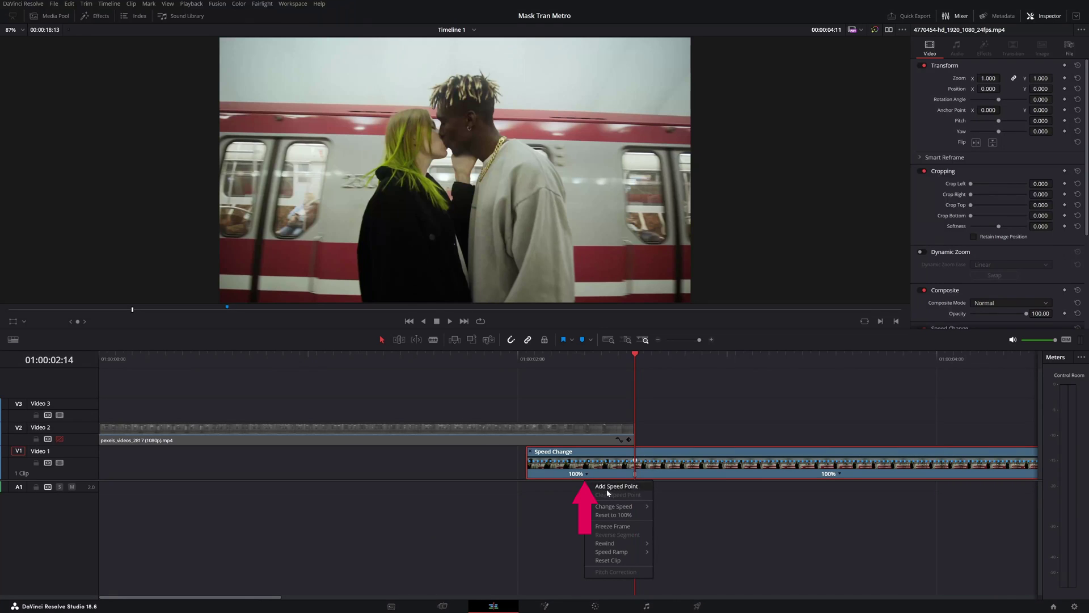
mouse_move(610, 507)
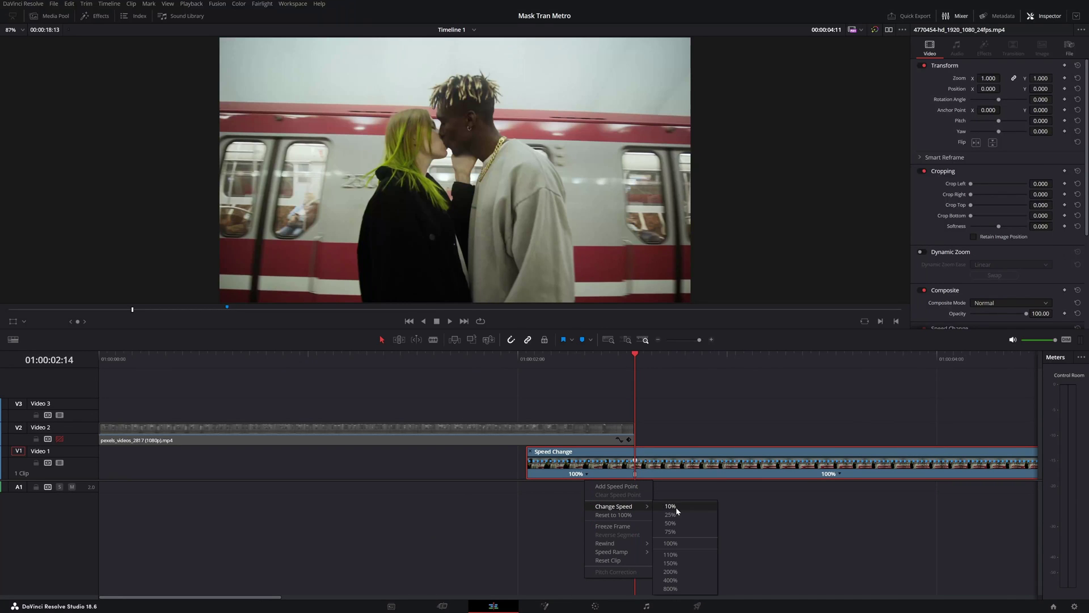
left_click(680, 572)
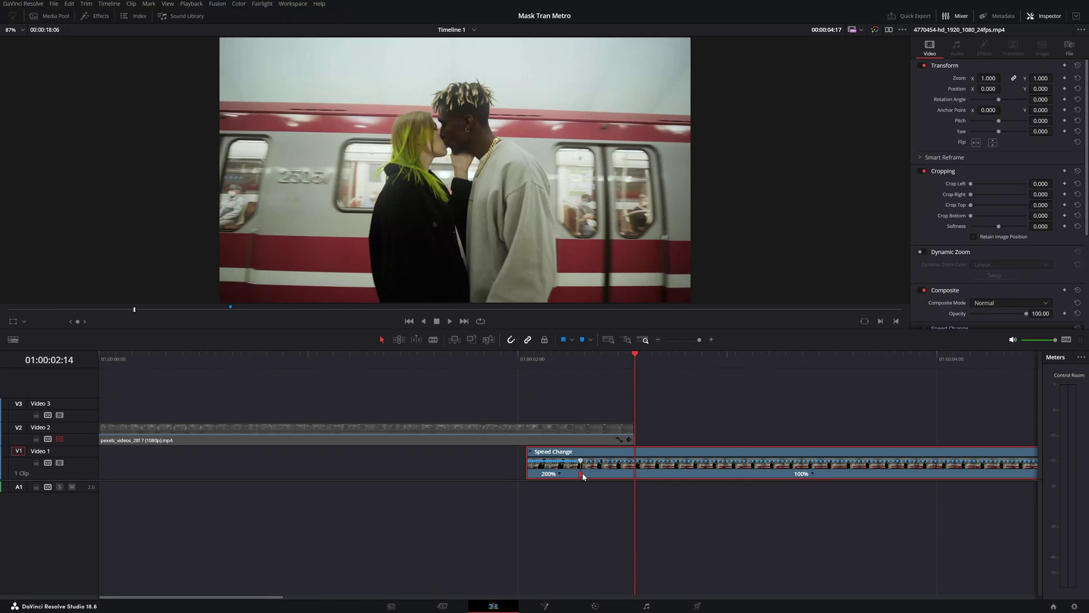
left_click_drag(582, 473, 636, 477)
left_click_drag(629, 360, 532, 362)
Play back the couple clip's 200% speed change to review it.
key("space")
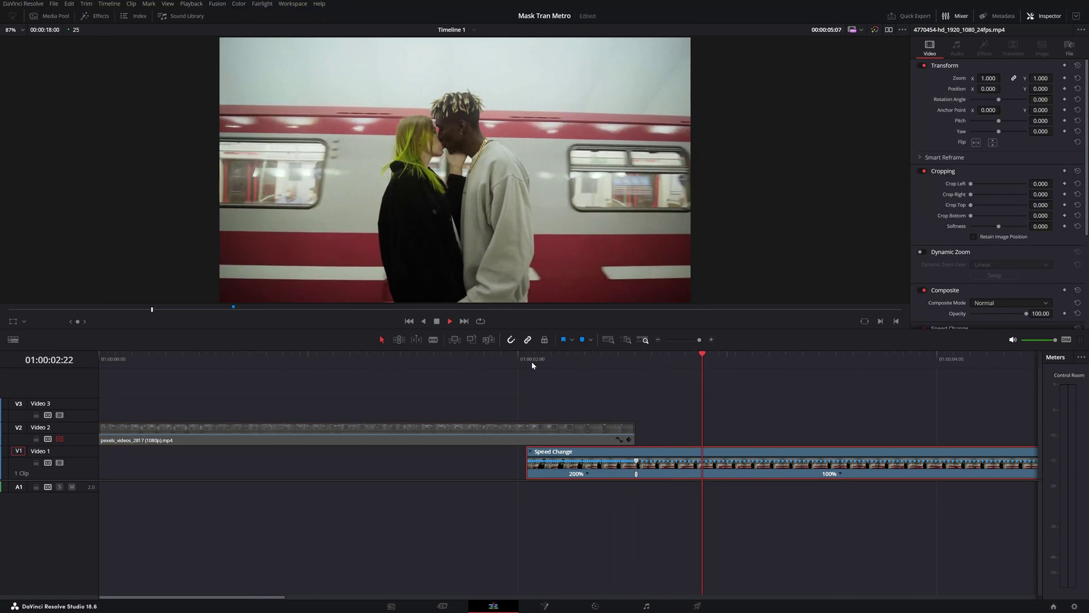
key("space")
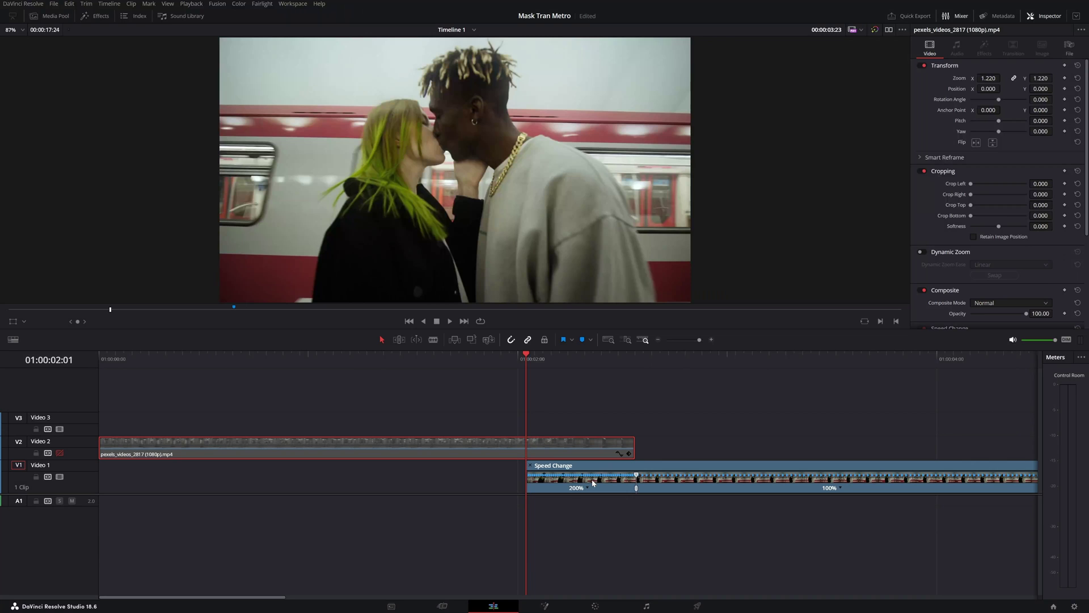
left_click(670, 491)
key("space")
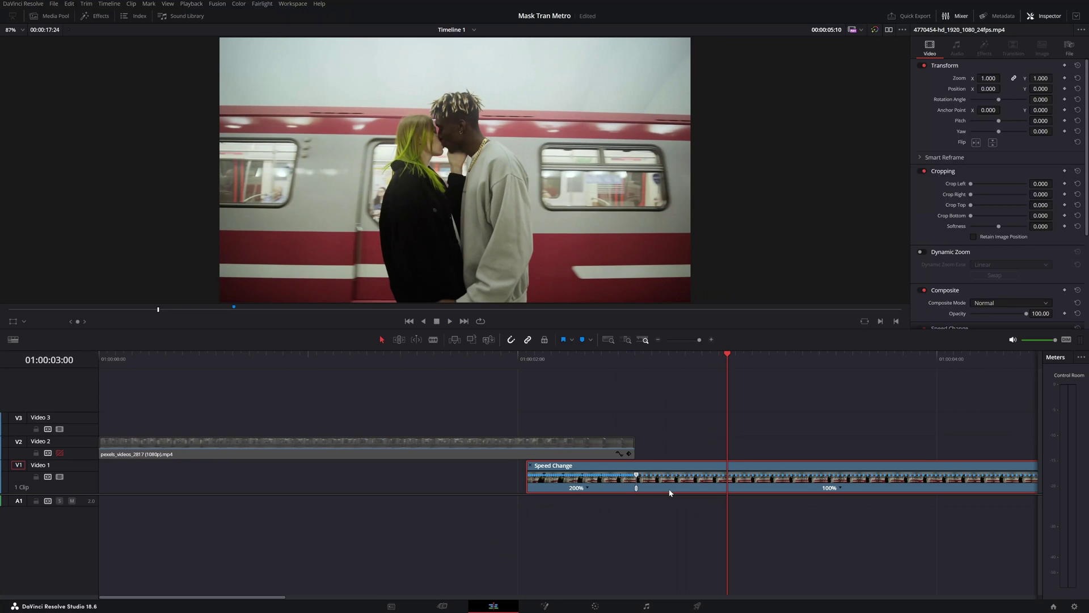
Ease the 200%-to-100% speed keyframe on the Retime Curve, then hide the curve.
right_click(587, 488)
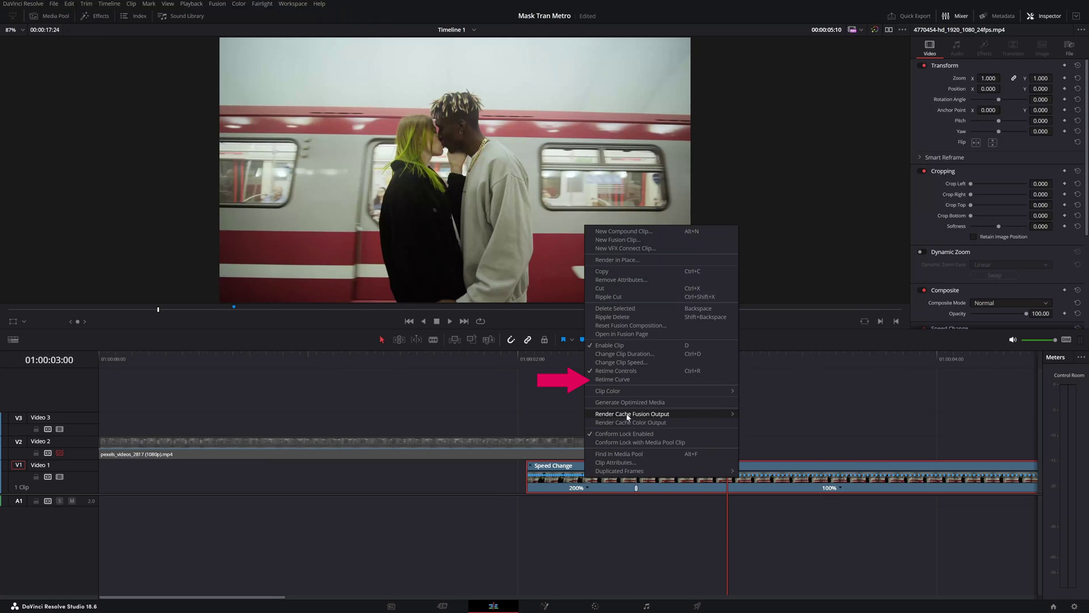
left_click(606, 380)
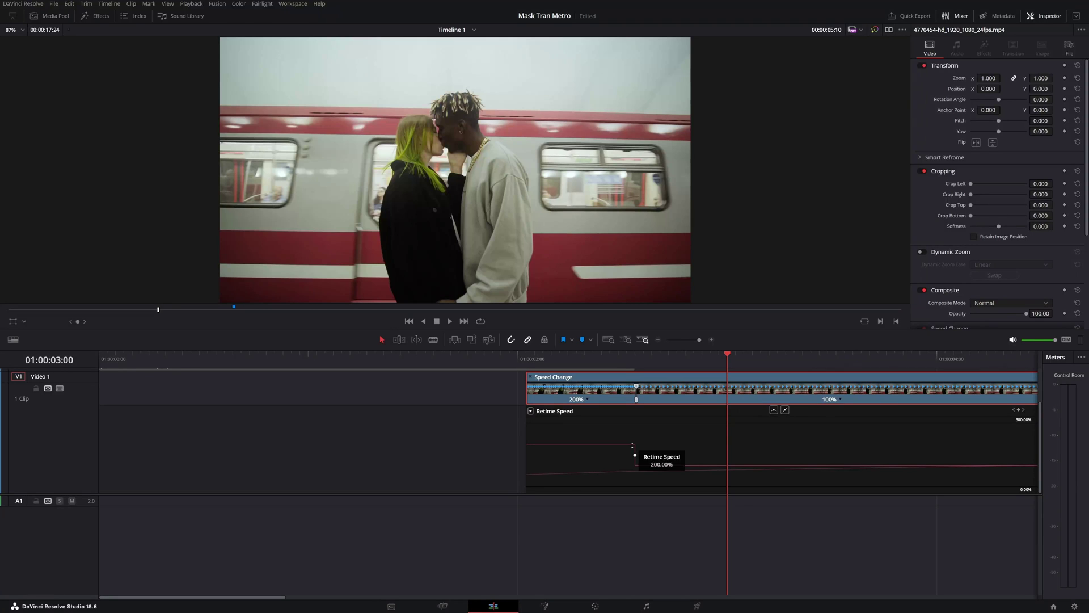
left_click(635, 454)
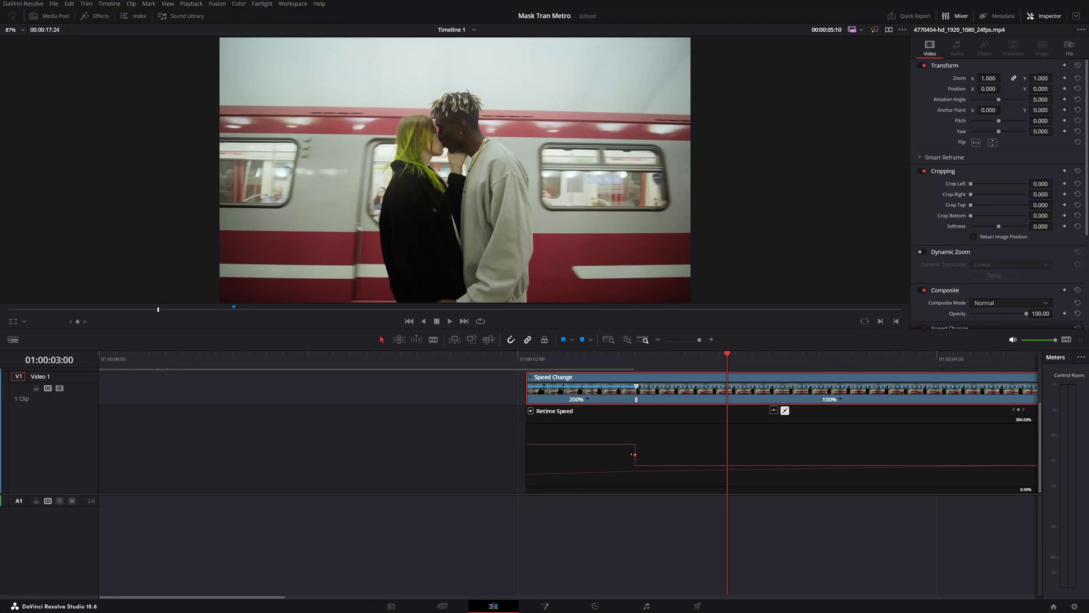
left_click(774, 411)
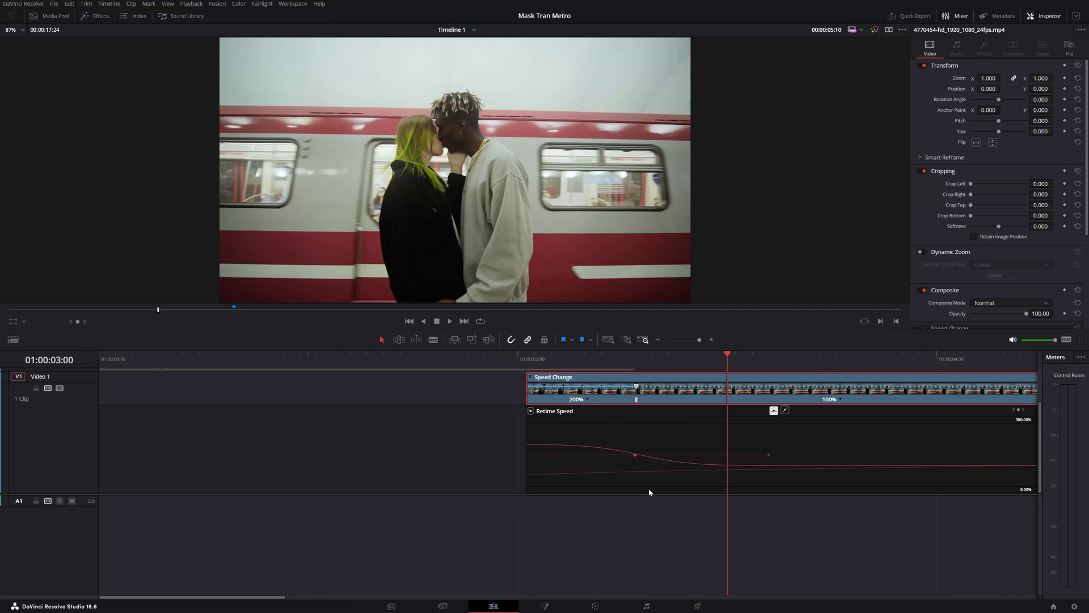
left_click(839, 397)
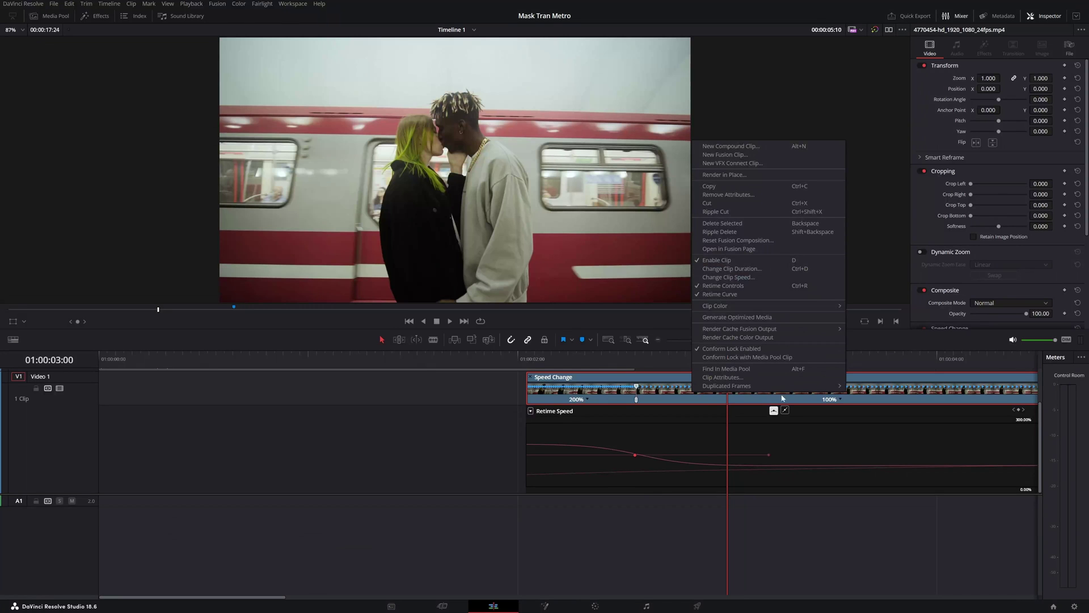
left_click(719, 295)
Play the couple clip's eased speed ramp, then return to the timeline start.
left_click(519, 359)
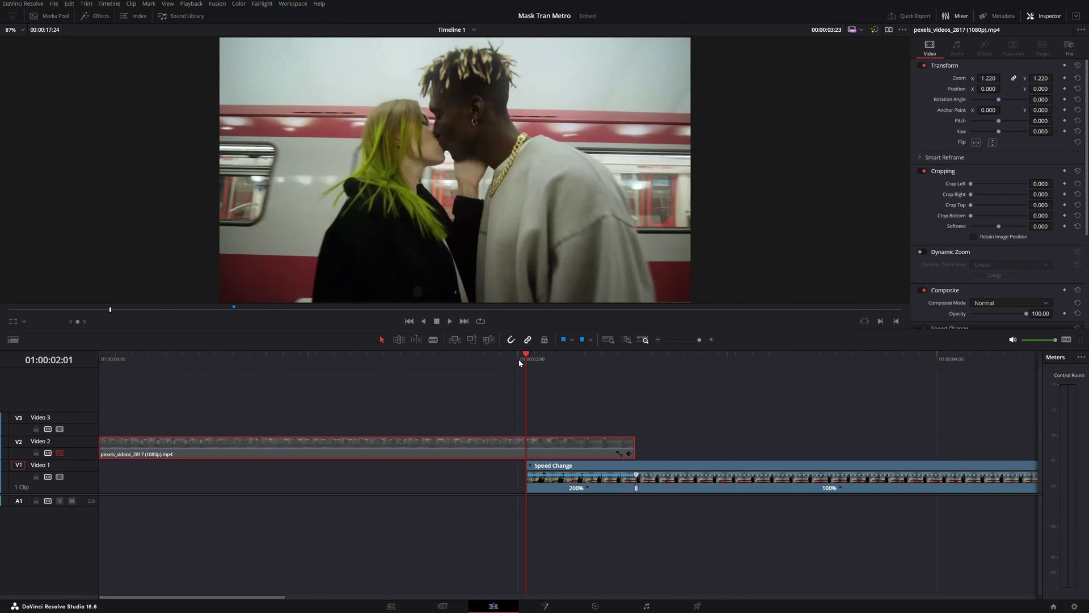
key("space")
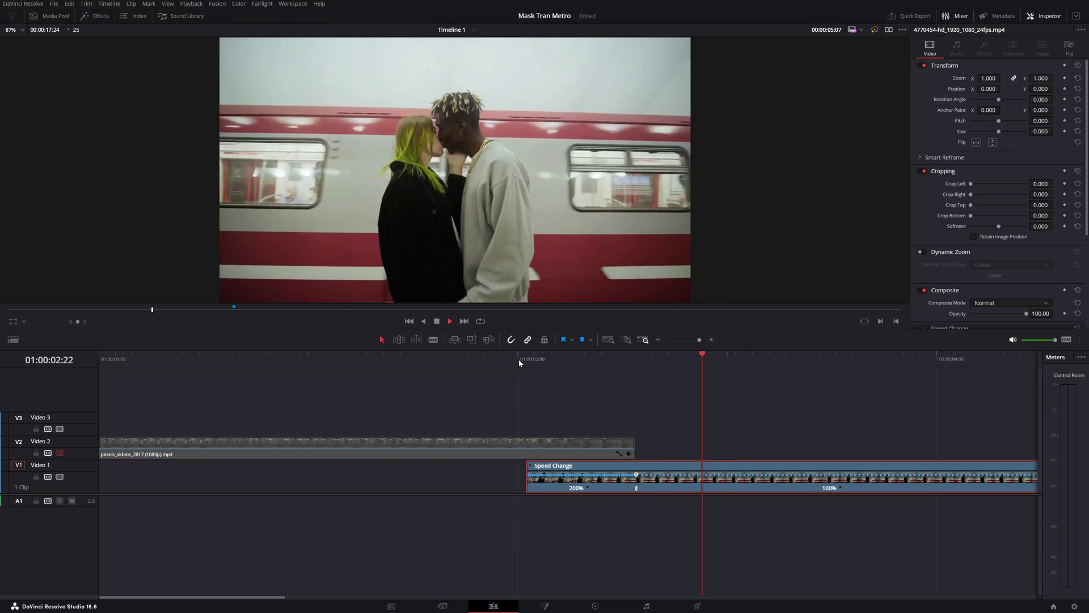
key("Home")
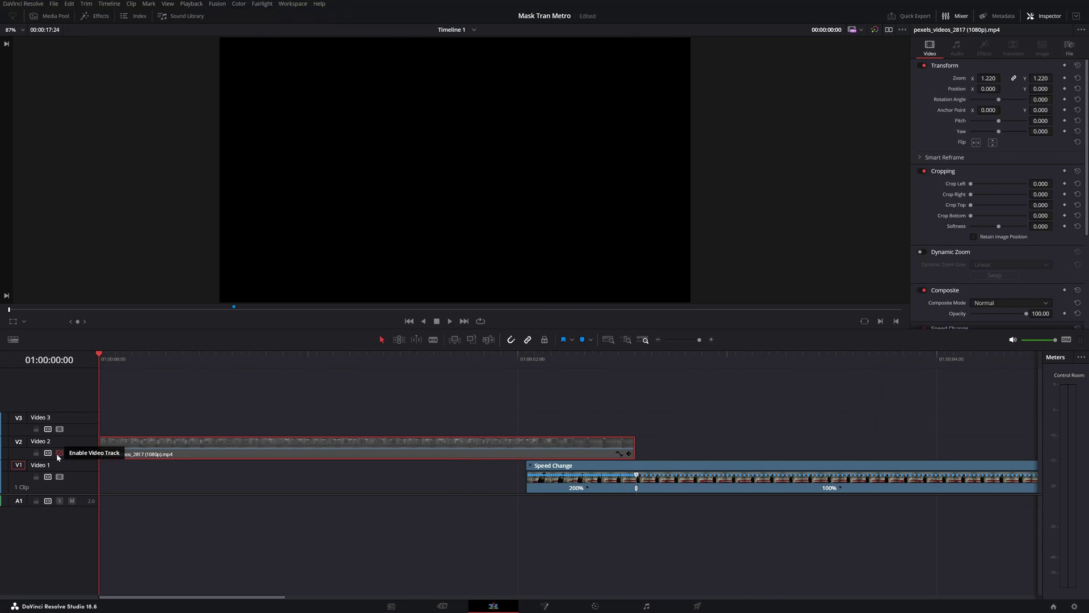
Re-enable the V2 metro track and play the full masked wipe into the couple clip.
left_click(59, 453)
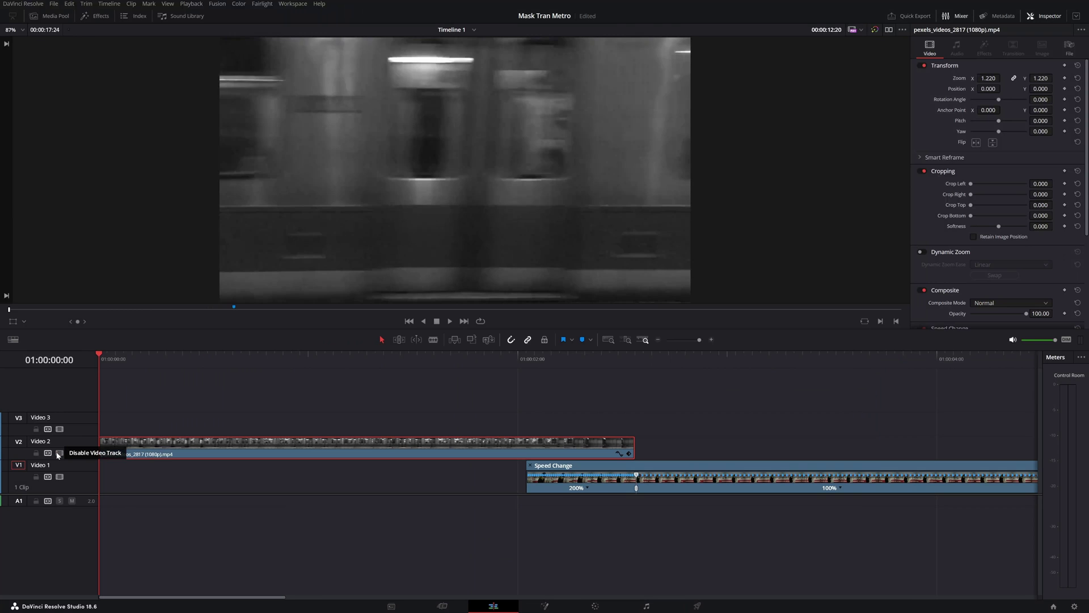
key("space")
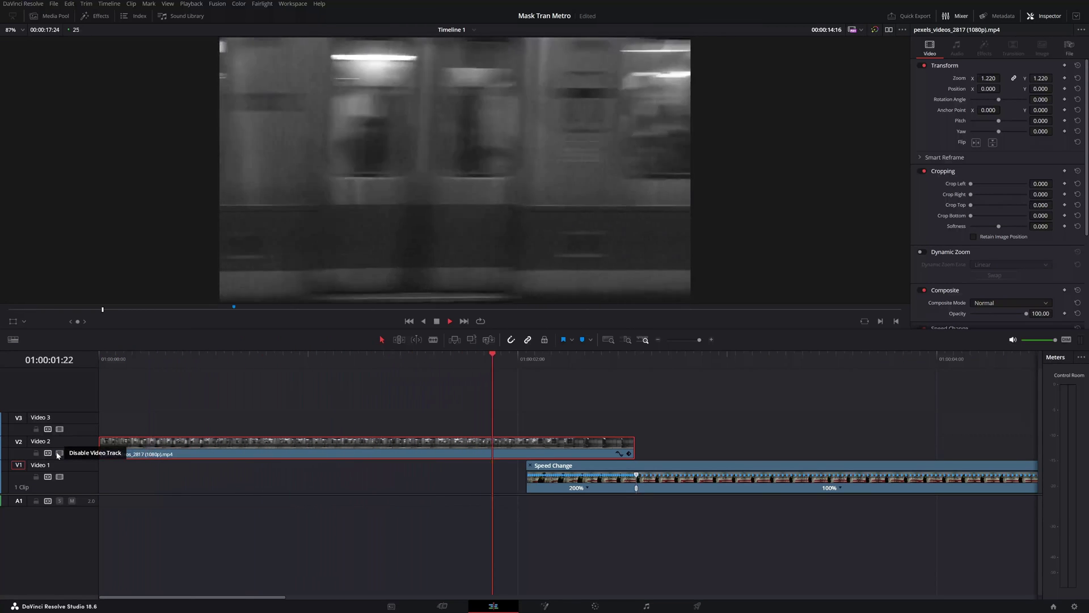
left_click(59, 453)
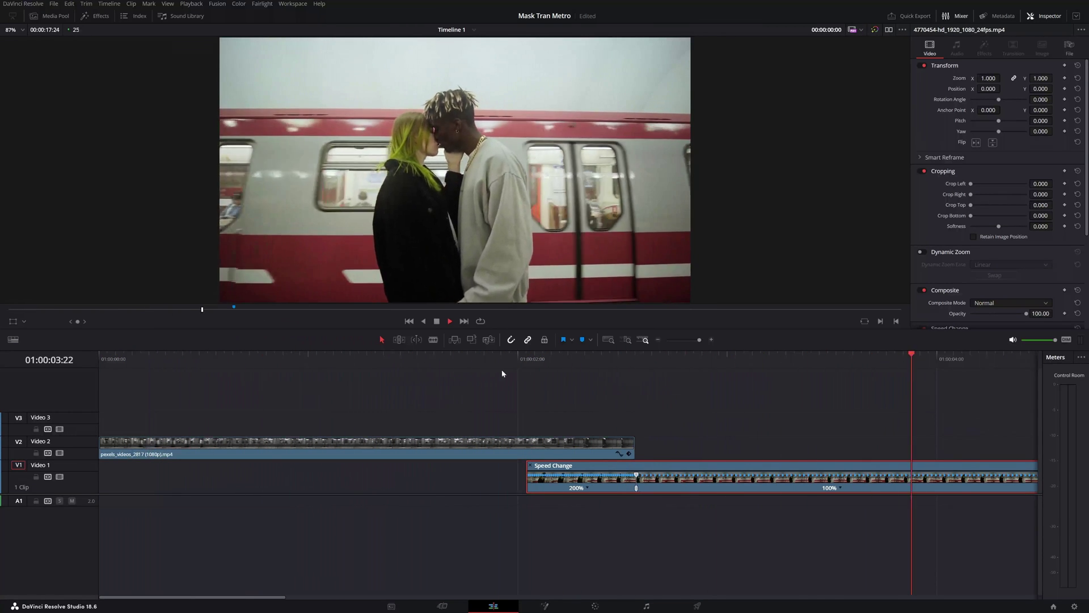
left_click(455, 359)
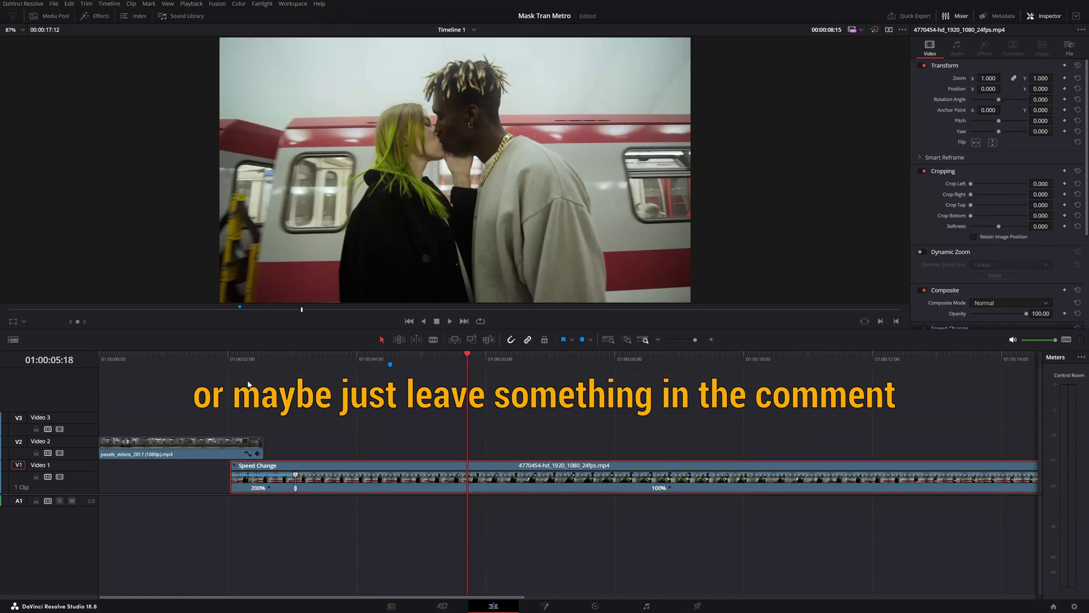
left_click(240, 358)
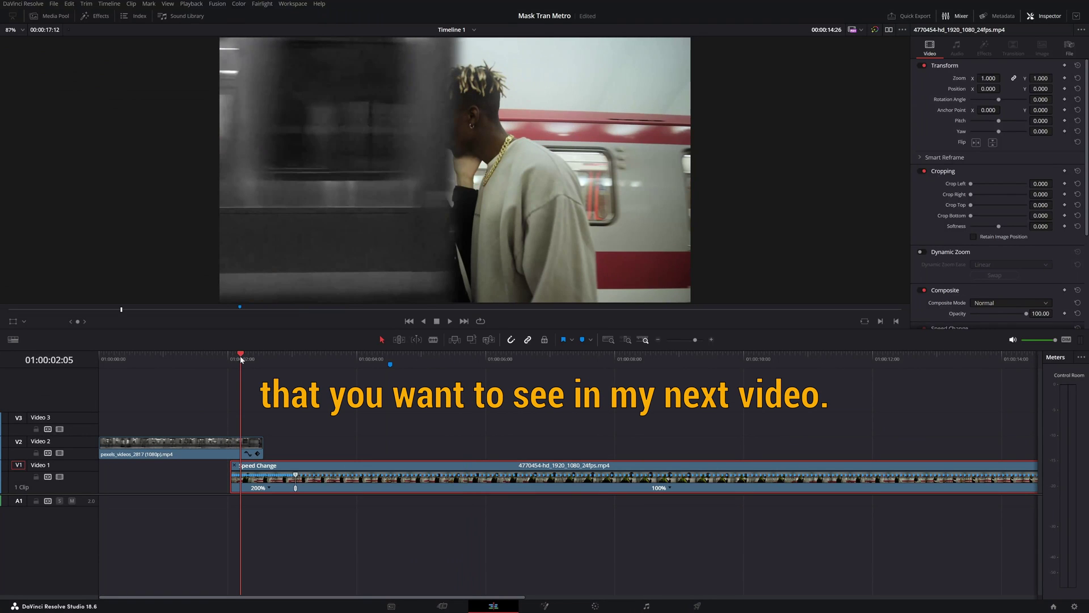